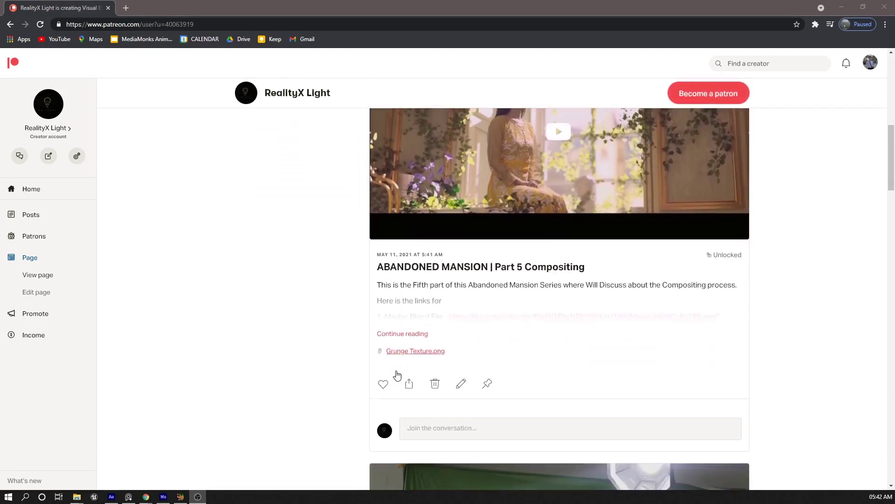
- Scroll the RealityX Light feed past Parts 5 to 2 to reach the Part 1 Modeling post
scroll(397, 374, down, 9)
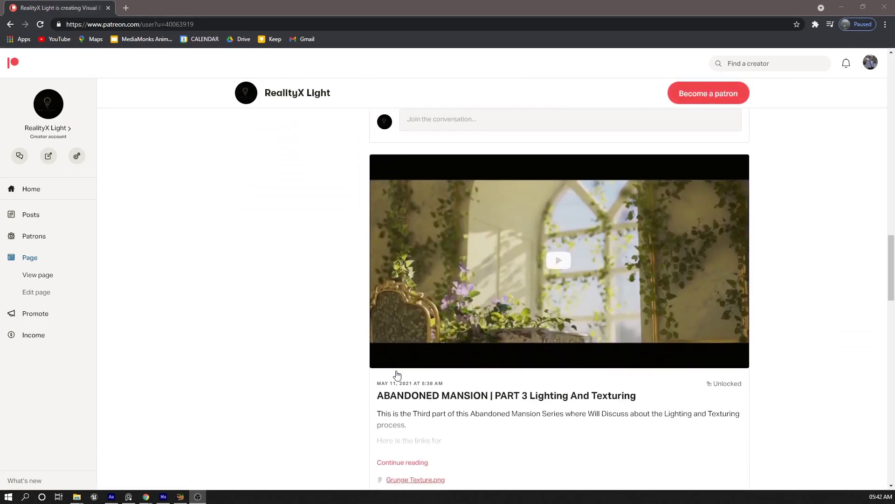
scroll(397, 374, down, 10)
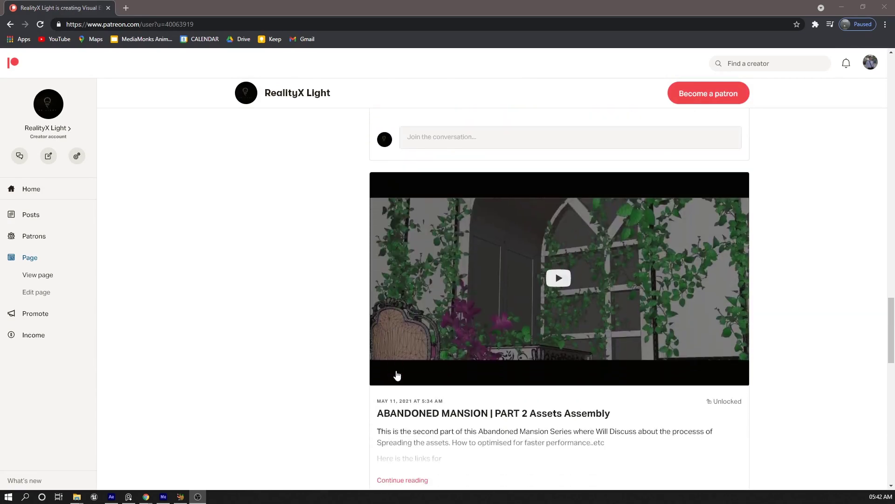
scroll(397, 374, down, 10)
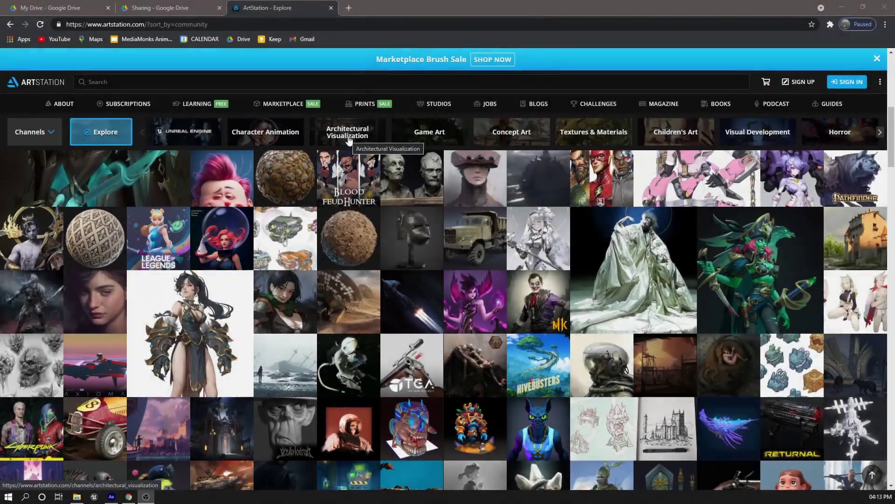
- Open ArtStation's Concept Art channel and scroll down to the Trending on the Marketplace row
click(510, 135)
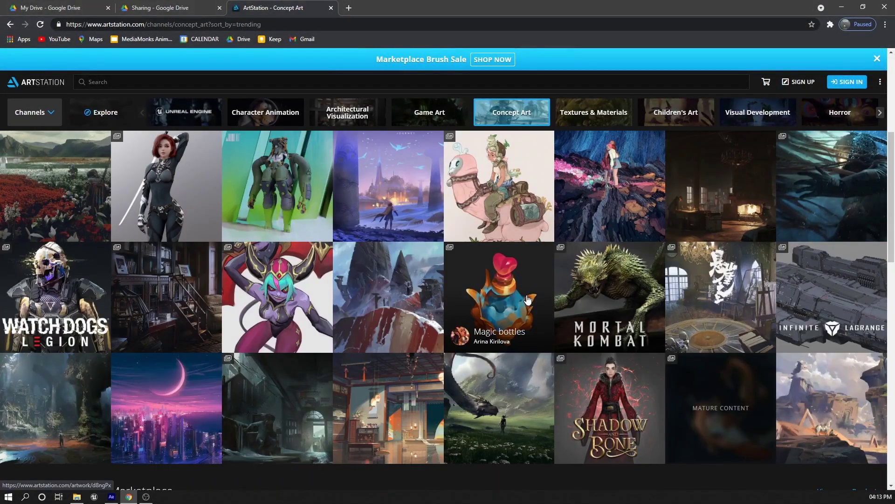
scroll(527, 299, down, 5)
scroll(527, 298, up, 5)
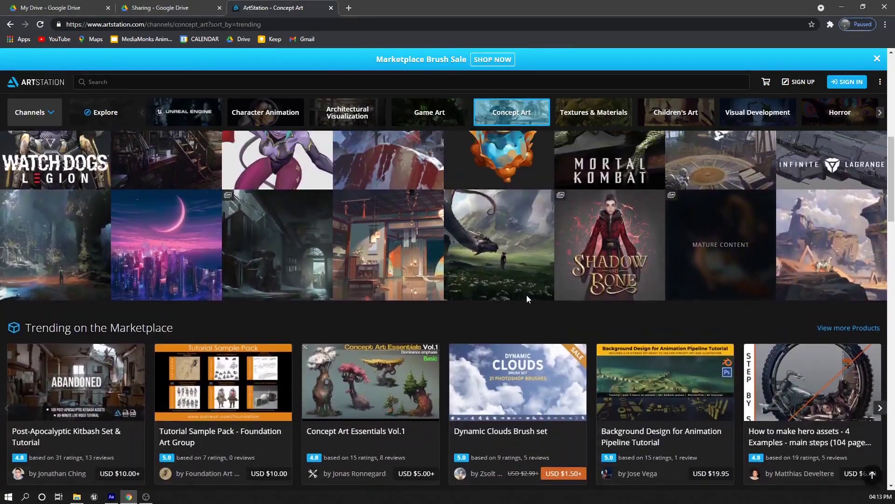
- Download the Abandoned Places reference image from its Pinterest pin
scroll(527, 299, up, 2)
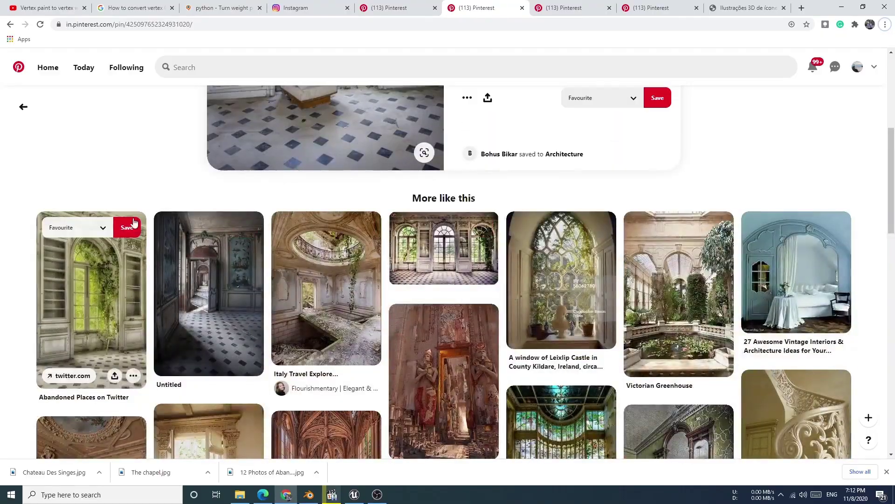
click(176, 380)
scroll(210, 303, down, 3)
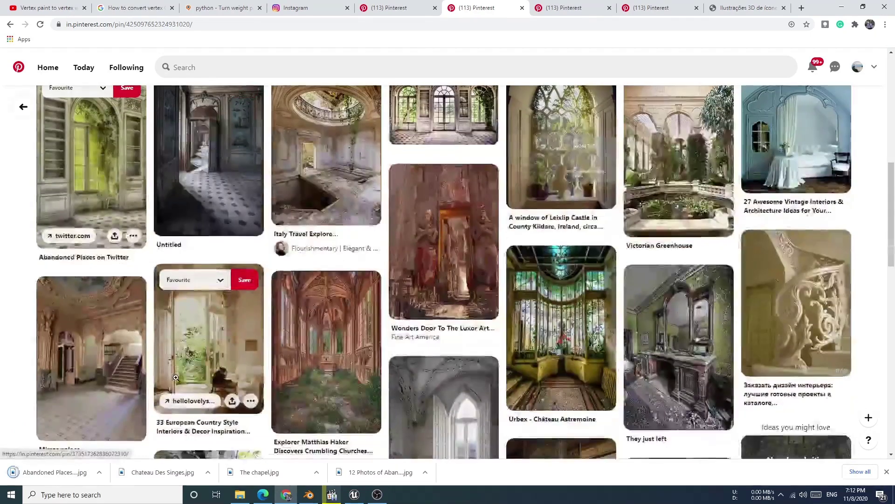
scroll(210, 303, up, 3)
scroll(587, 257, down, 1)
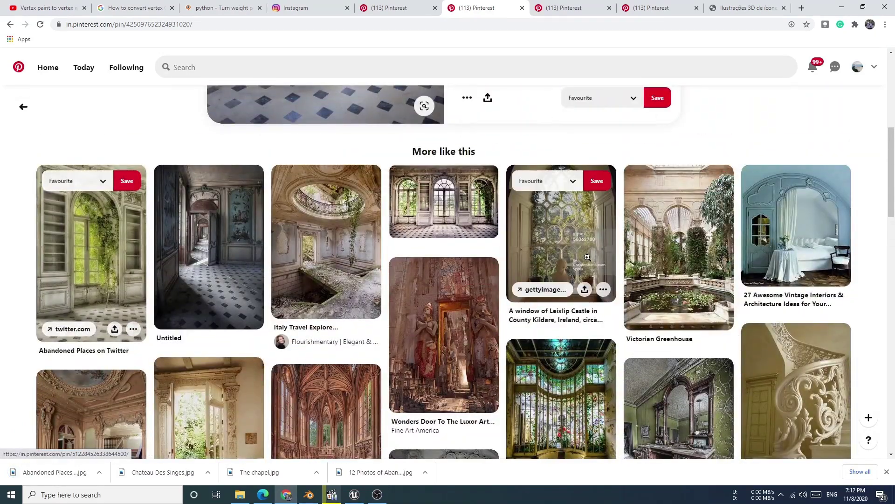
- Download the Leixlip Castle window and carved staircase pin images
click(647, 289)
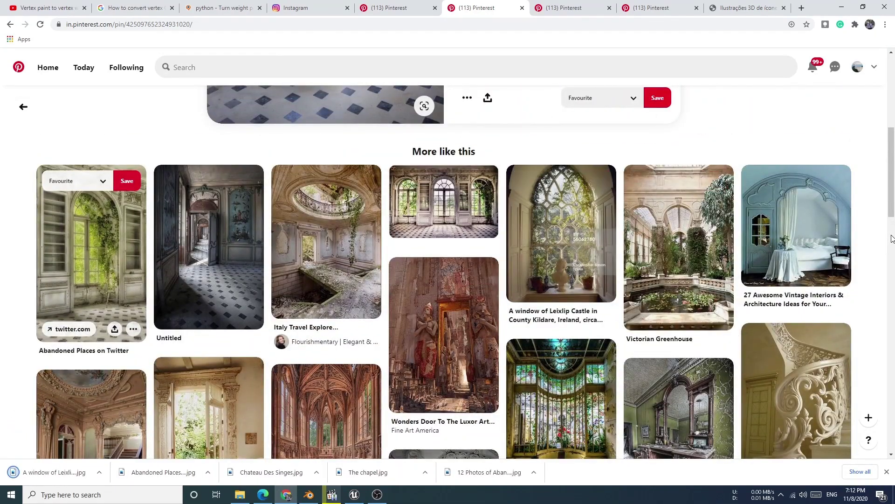
scroll(862, 363, down, 1)
click(839, 410)
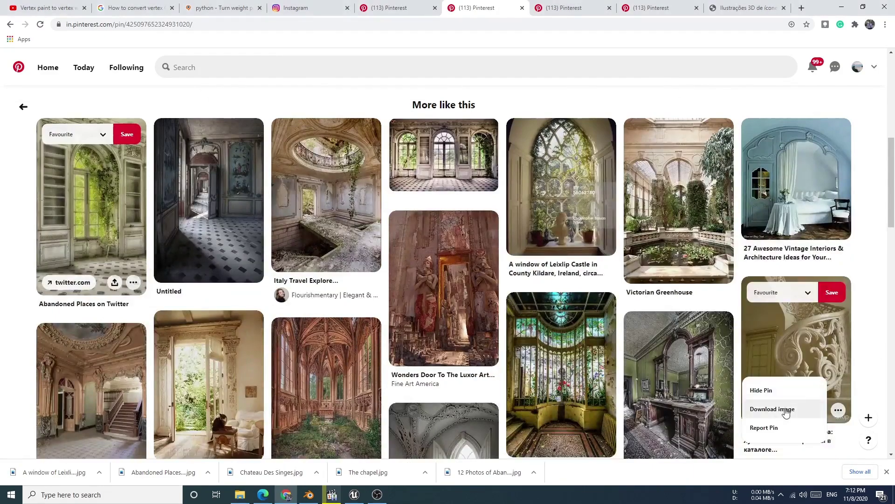
click(774, 408)
scroll(875, 370, down, 3)
scroll(874, 370, down, 1)
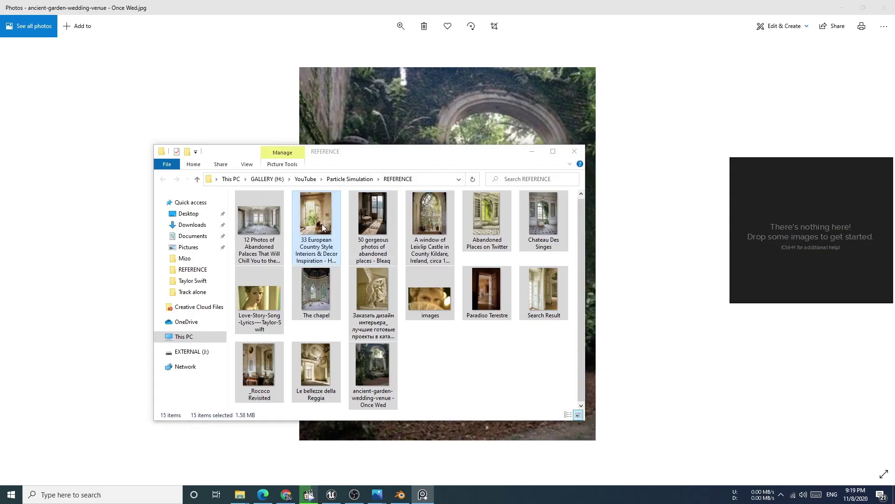
- Drag all 15 REFERENCE folder images from File Explorer onto the empty PureRef board
drag(772, 229, 776, 226)
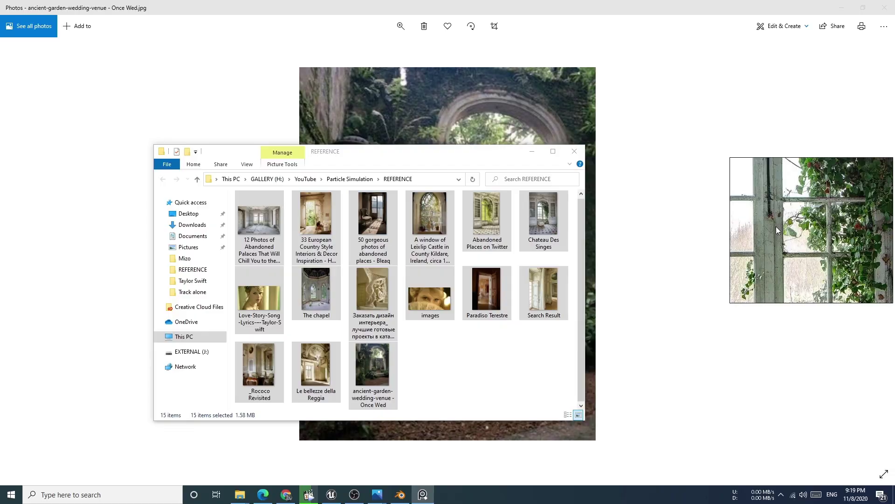
middle_drag(551, 258, 549, 245)
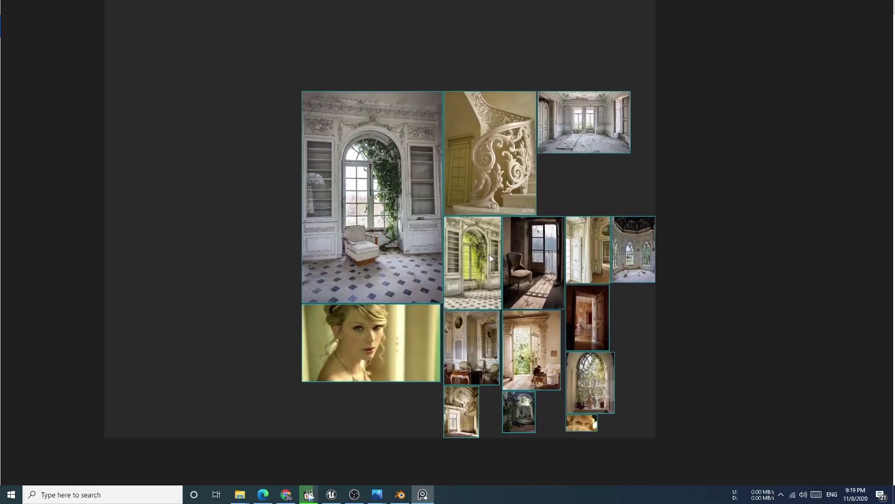
click(782, 226)
scroll(483, 359, up, 8)
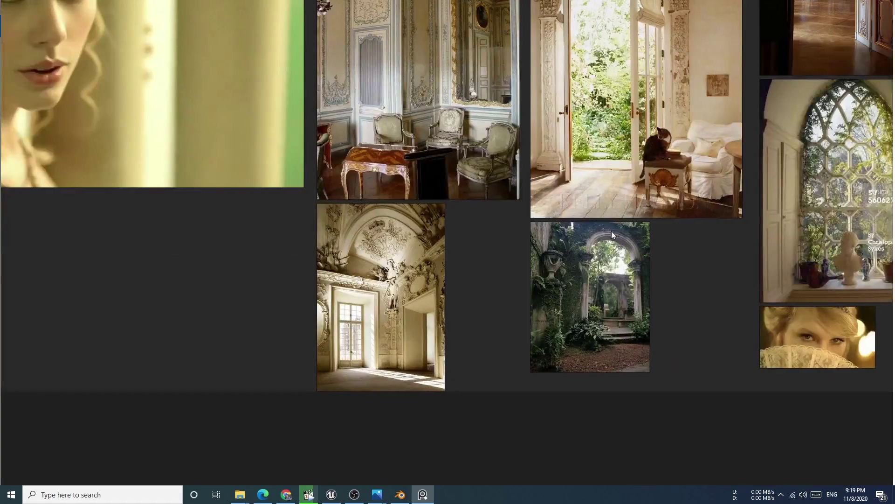
middle_drag(611, 231, 566, 351)
mouse_move(785, 105)
middle_down()
mouse_move(731, 176)
mouse_move(730, 359)
middle_up()
middle_drag(532, 192, 539, 217)
scroll(539, 217, up, 3)
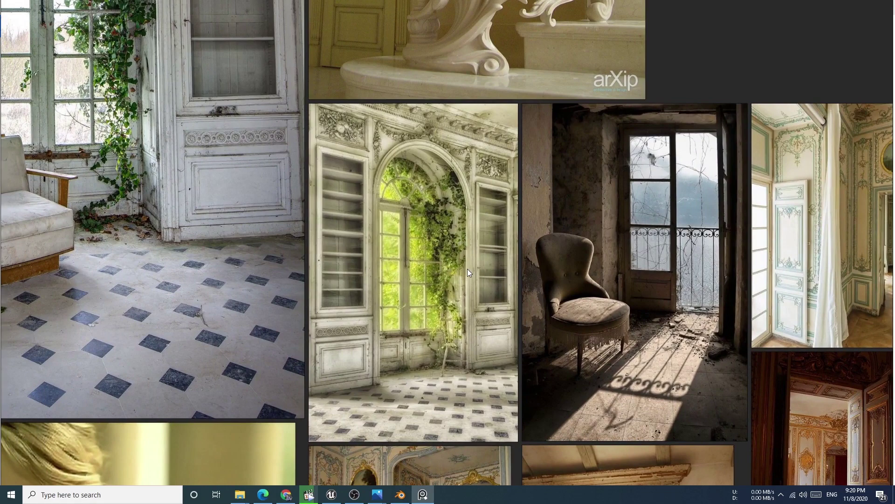
scroll(467, 269, down, 4)
scroll(462, 227, down, 1)
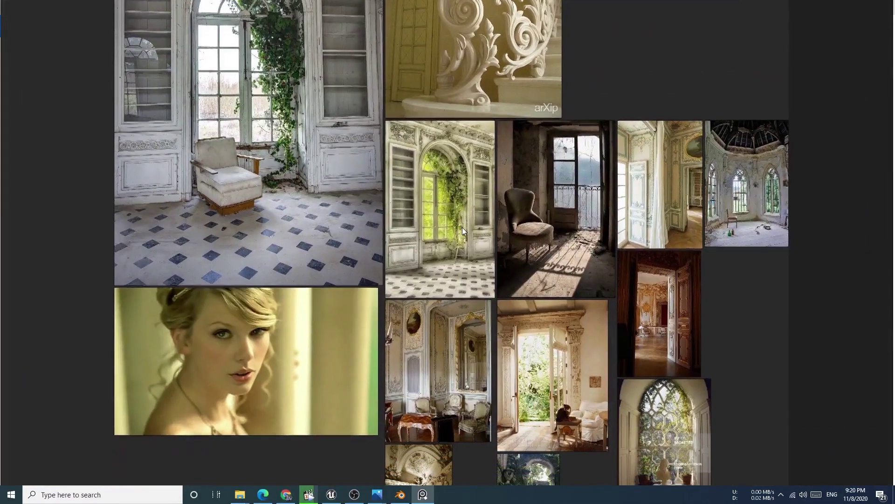
scroll(456, 288, down, 1)
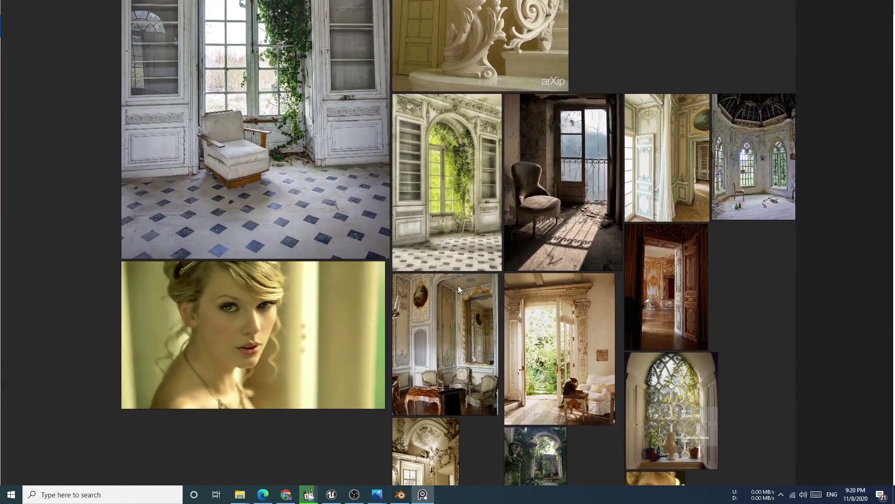
middle_drag(508, 182, 425, 208)
middle_drag(587, 204, 681, 275)
middle_drag(599, 316, 579, 183)
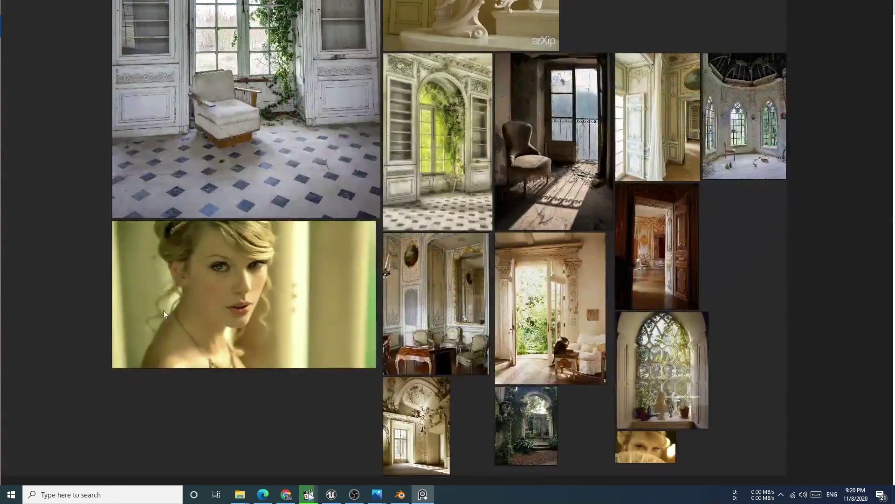
scroll(211, 309, down, 2)
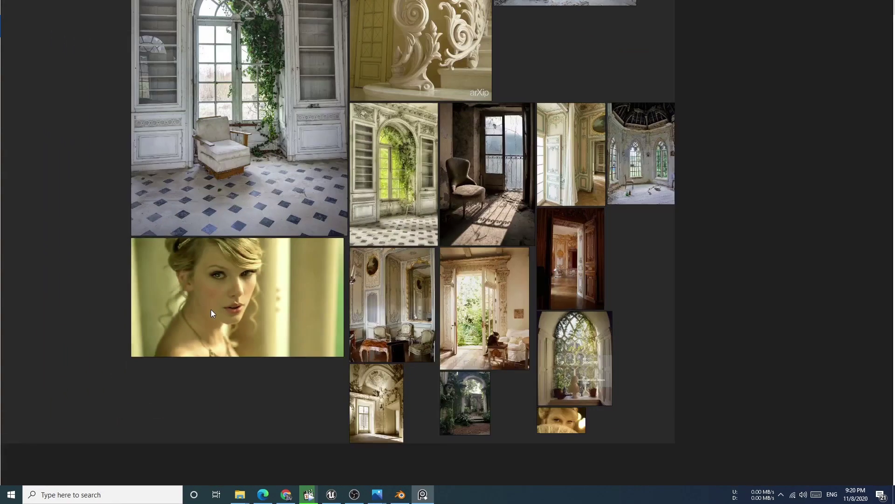
middle_drag(396, 345, 481, 303)
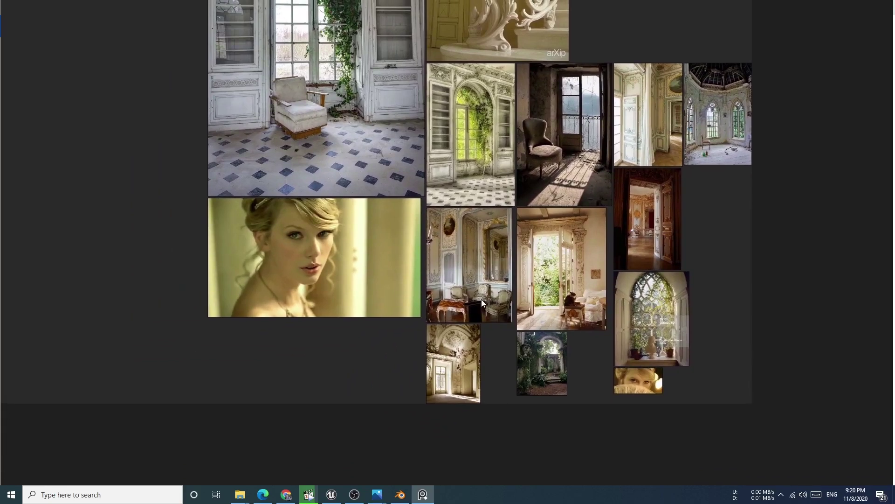
middle_drag(602, 378, 572, 376)
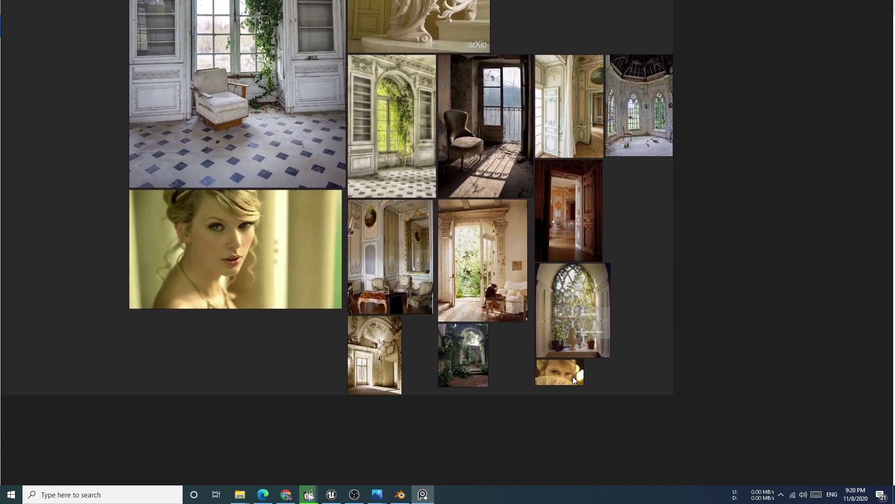
scroll(573, 376, up, 2)
scroll(573, 376, up, 3)
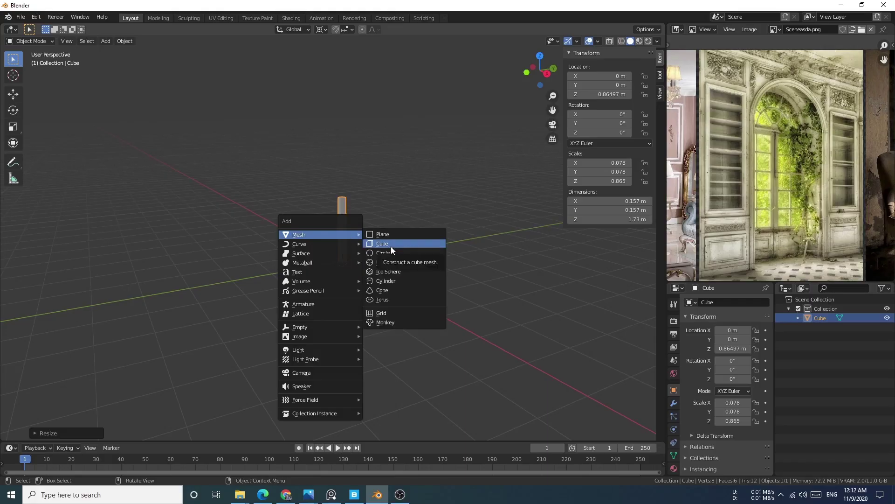
- Add a plane, raise it 1 m and scale it to 1.4
key(Escape)
key(Tab)
key(g)
key(z)
key(1)
key(Return)
key(Tab)
key(s)
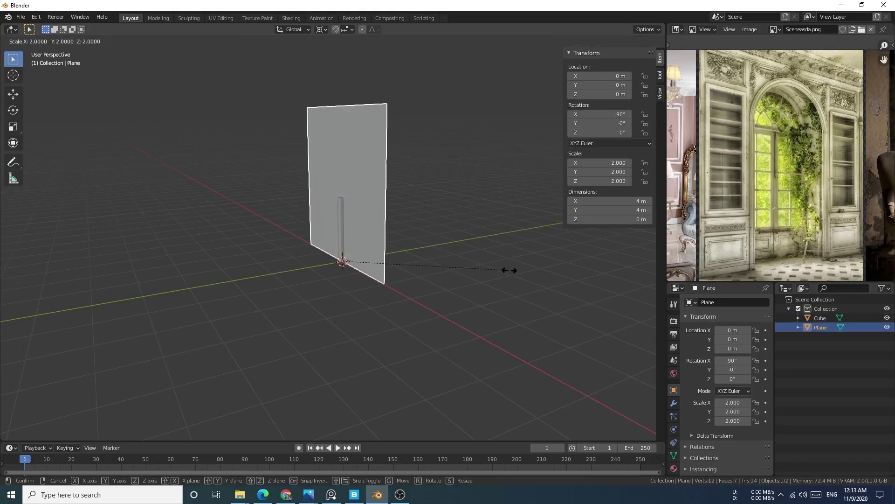
click(422, 270)
middle_drag(396, 250, 384, 261)
- Narrow the plane into a thin strip, shift it along Y and bevel its top into an arch
key(Tab)
key(s)
key(x)
click(352, 255)
key(g)
key(y)
click(327, 261)
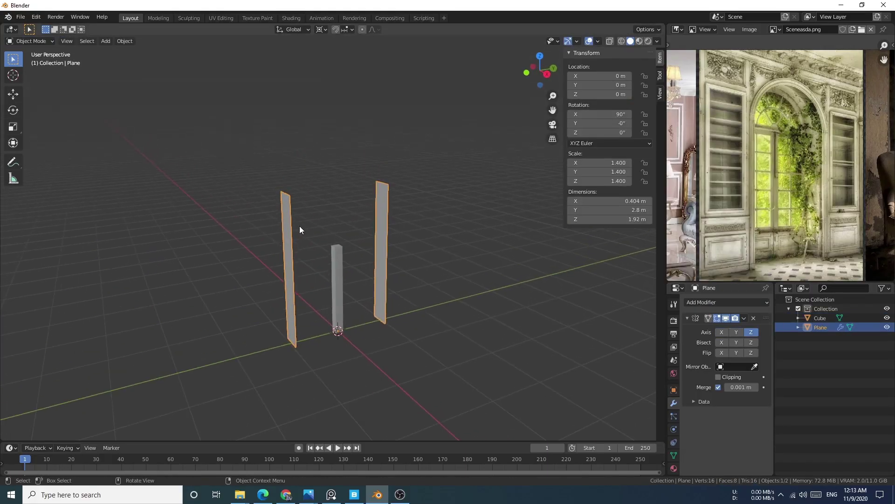
key(Tab)
key(g)
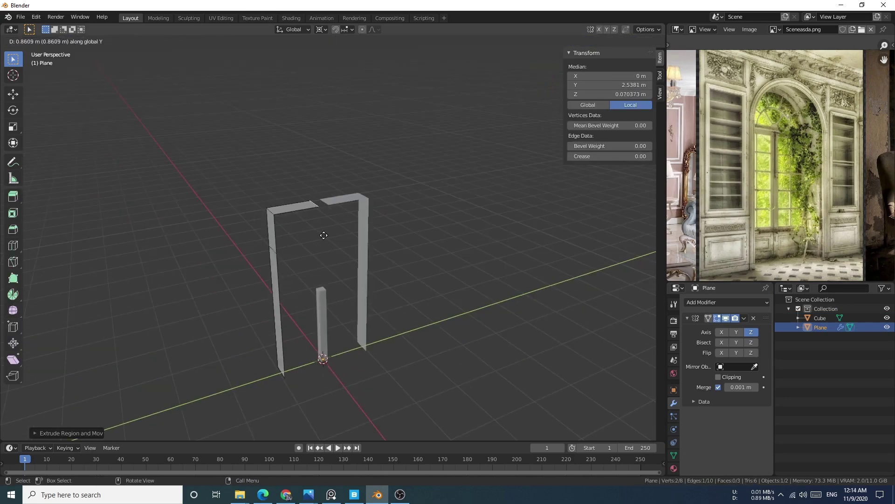
click(352, 29)
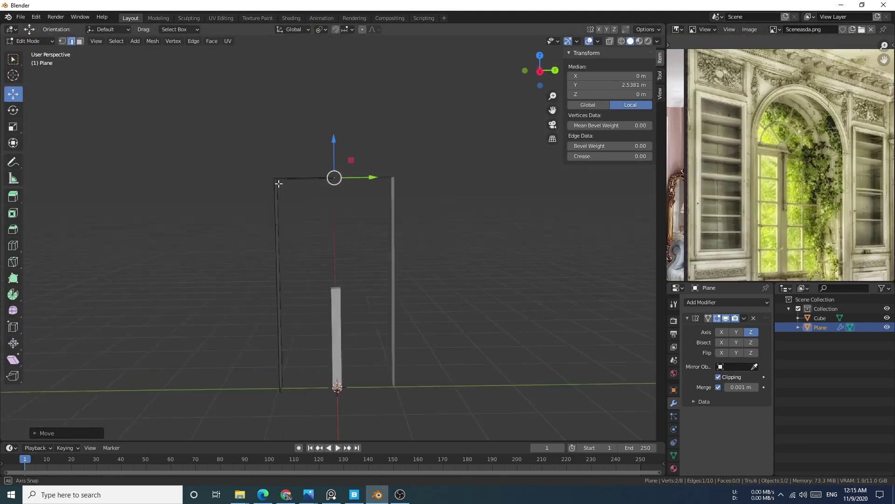
key(ctrl+b)
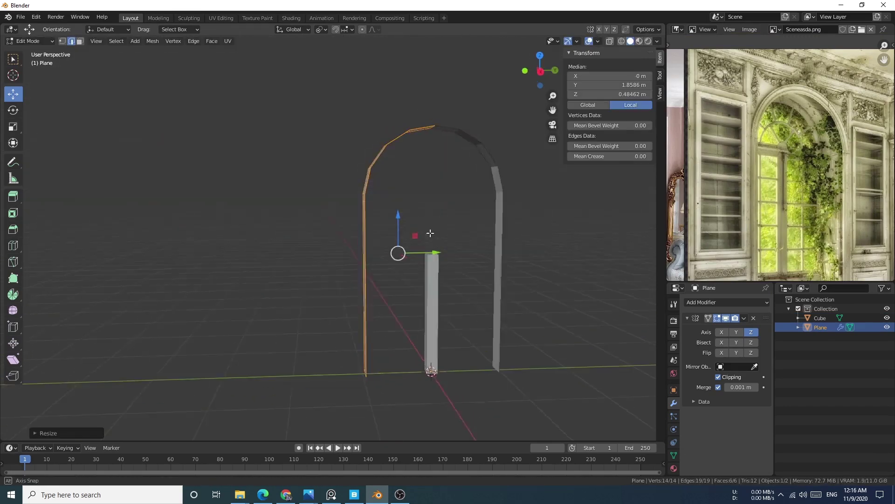
- Add a Solidify modifier to give the arch wall thickness
click(727, 302)
click(583, 251)
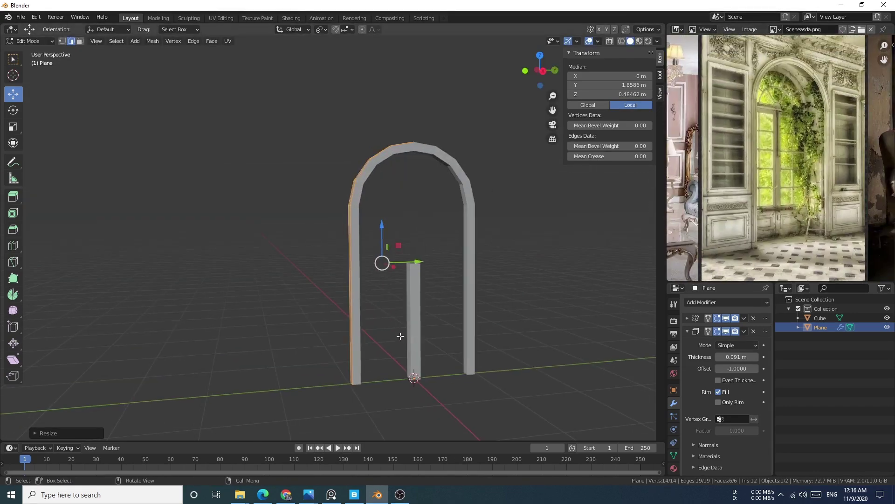
scroll(774, 187, up, 2)
middle_drag(370, 329, 377, 244)
scroll(751, 267, down, 2)
middle_drag(536, 261, 534, 270)
drag(666, 346, 598, 344)
- Collapse the Solidify panel, return to Object Mode and bring up the Apply options
click(618, 331)
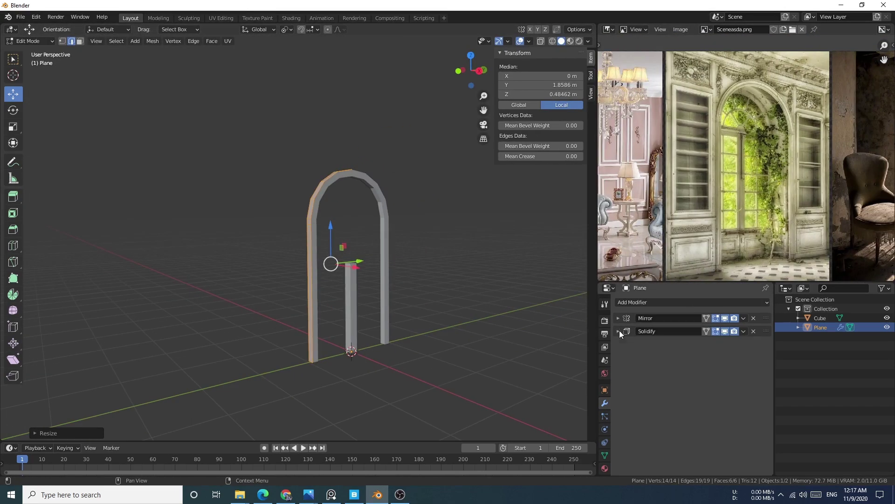
click(619, 331)
click(618, 330)
click(619, 331)
click(618, 330)
key(Tab)
key(ctrl+a)
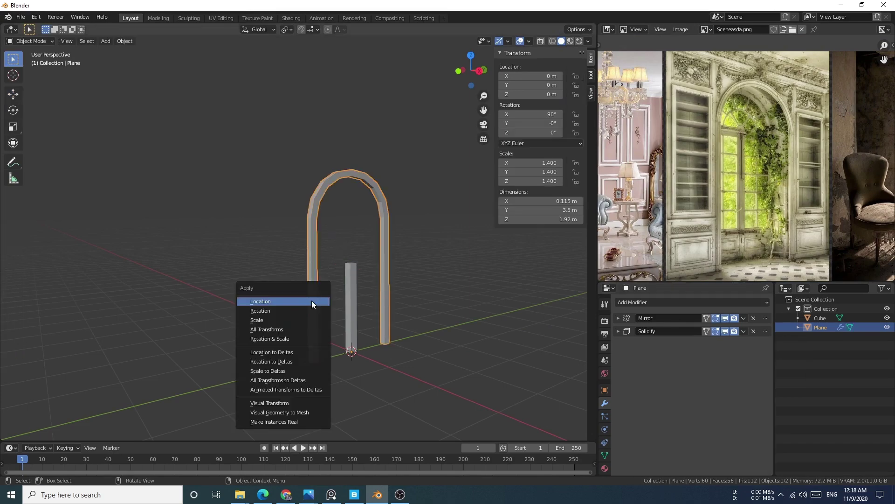
click(619, 331)
click(618, 330)
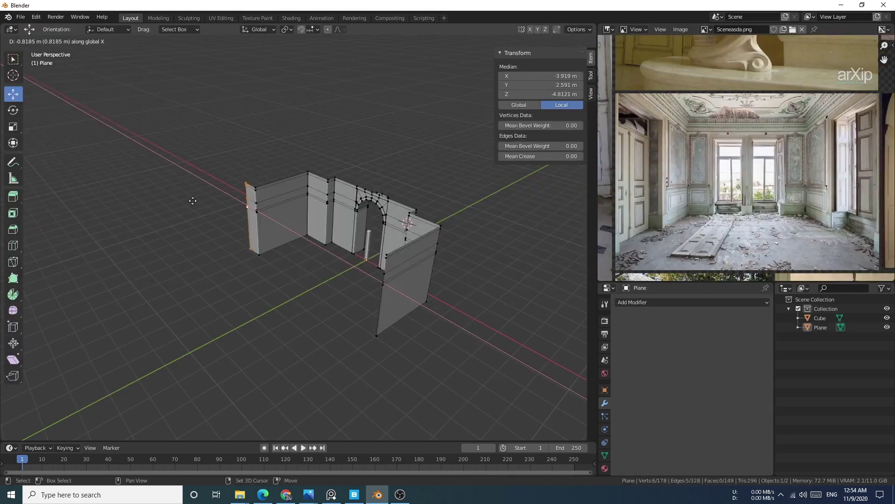
- Extrude the left wall's end edge into new sections along Y and X
key(e)
click(256, 202)
scroll(783, 198, down, 2)
middle_drag(342, 268, 338, 283)
key(e)
key(y)
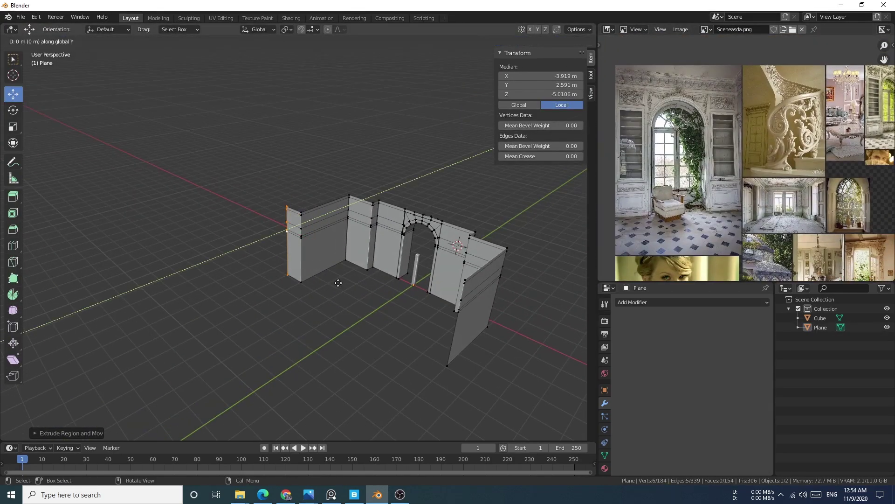
click(305, 295)
scroll(261, 284, up, 4)
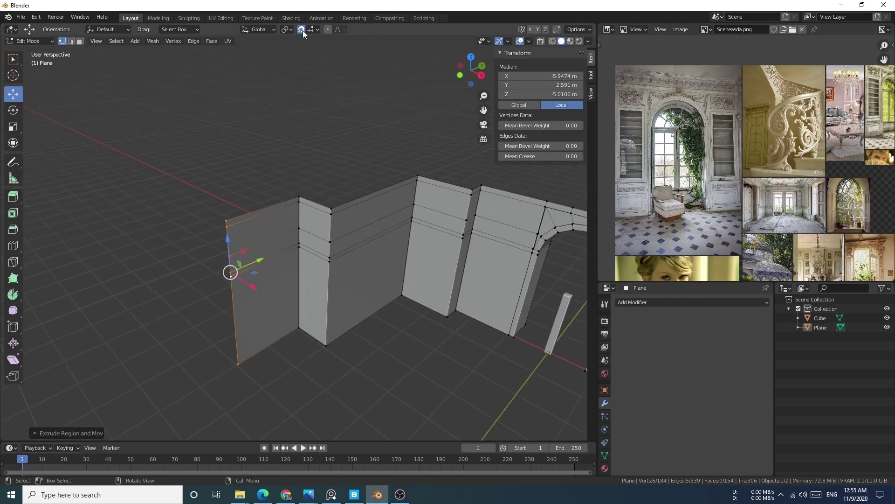
click(336, 218)
- Extrude the end edge once more along Y, then turn on snapping
scroll(340, 140, down, 3)
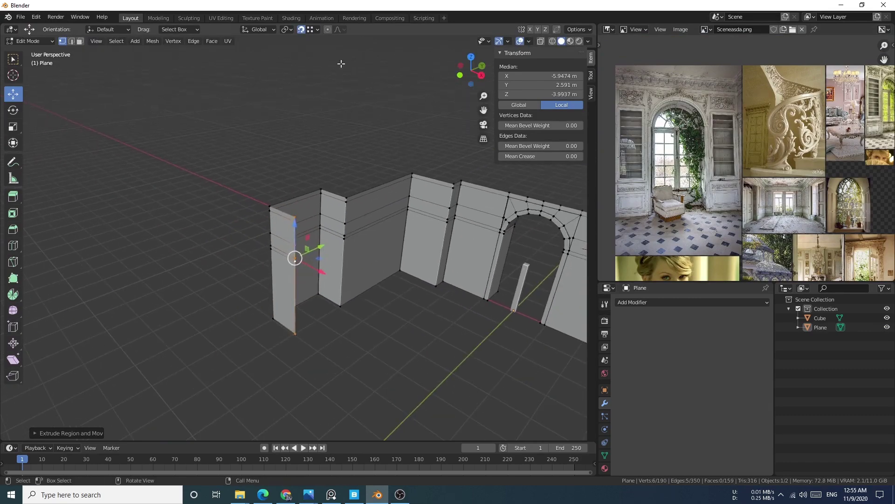
key(e)
key(y)
click(262, 395)
scroll(299, 359, down, 4)
middle_drag(326, 331, 380, 285)
click(301, 30)
- Extrude one more wall along X, then add a plane scaled up as a large floor
key(e)
key(x)
click(343, 261)
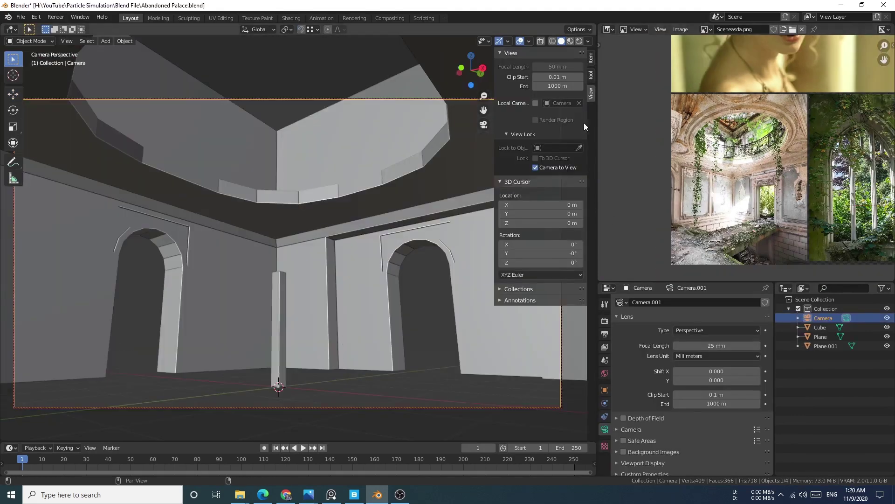
key(shift+a)
mouse_move(305, 181)
click(357, 179)
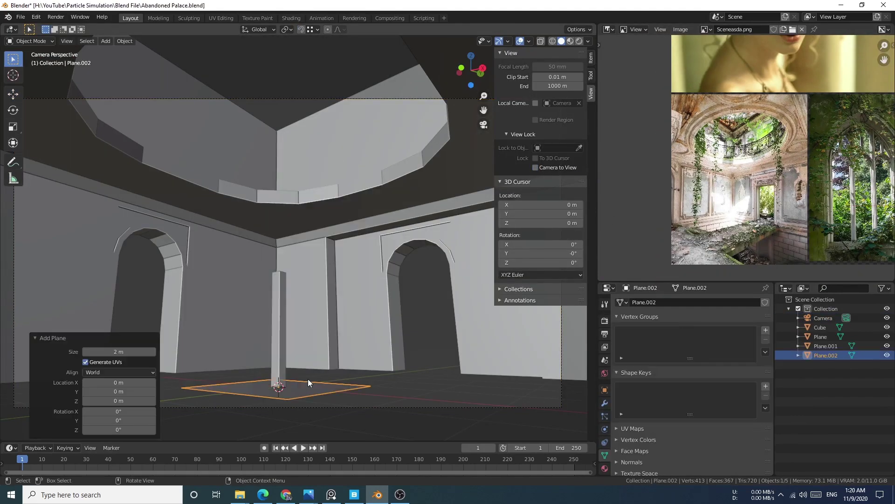
key(s)
click(359, 406)
key(alt+a)
shift+middle_drag(361, 303, 365, 301)
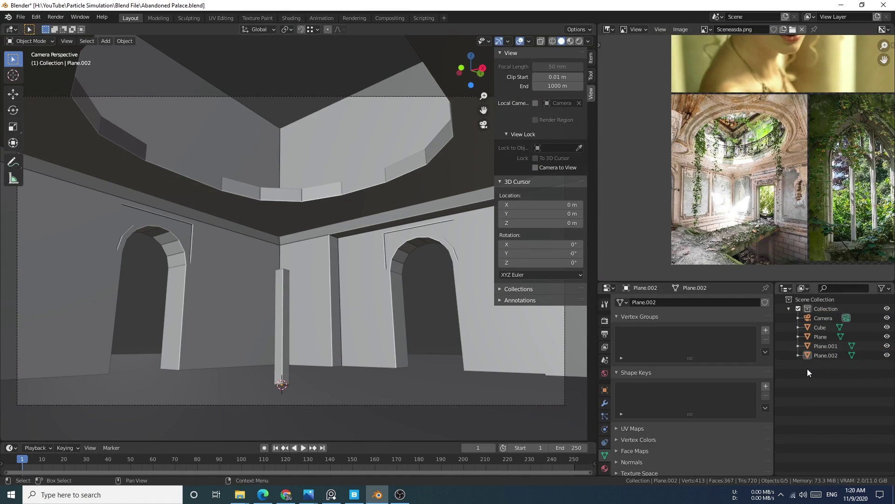
- Set the camera's passepartout opacity to 0.95 to darken outside the frame
click(822, 319)
click(628, 318)
click(647, 374)
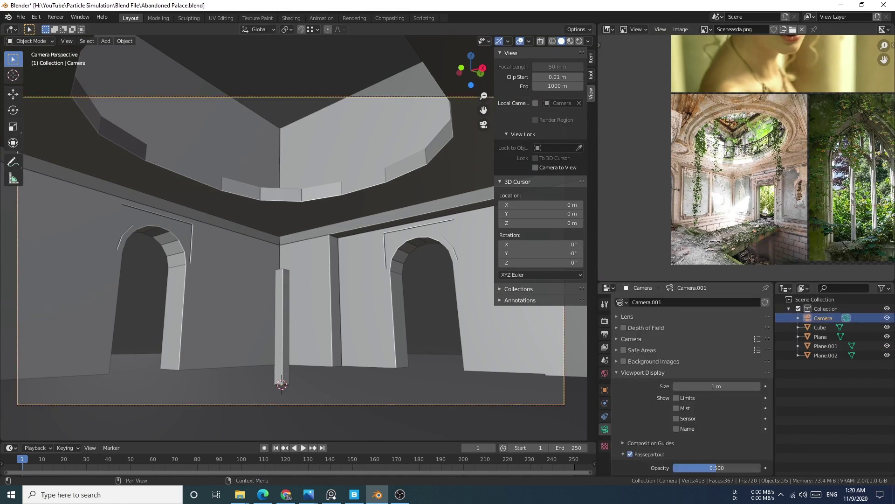
drag(714, 467, 756, 468)
key(n)
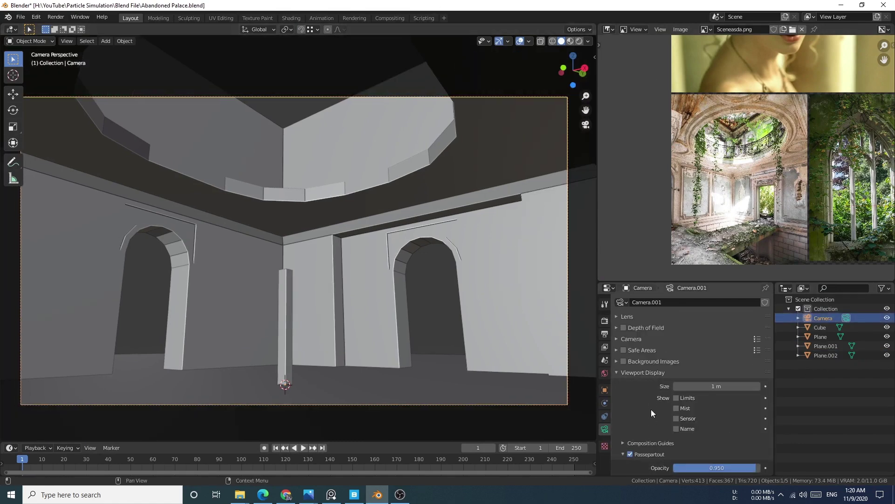
- Set the output resolution height to 816 px for a 1920 × 816 frame
click(604, 334)
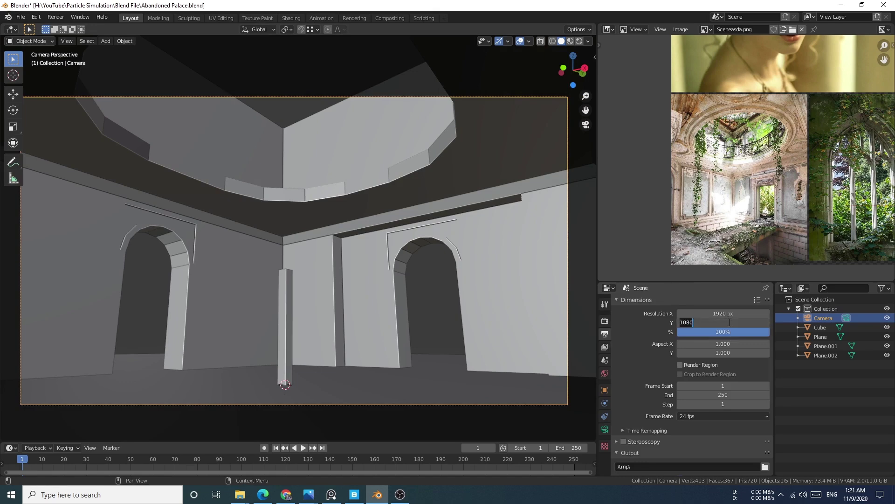
click(730, 321)
text(816)
key(Return)
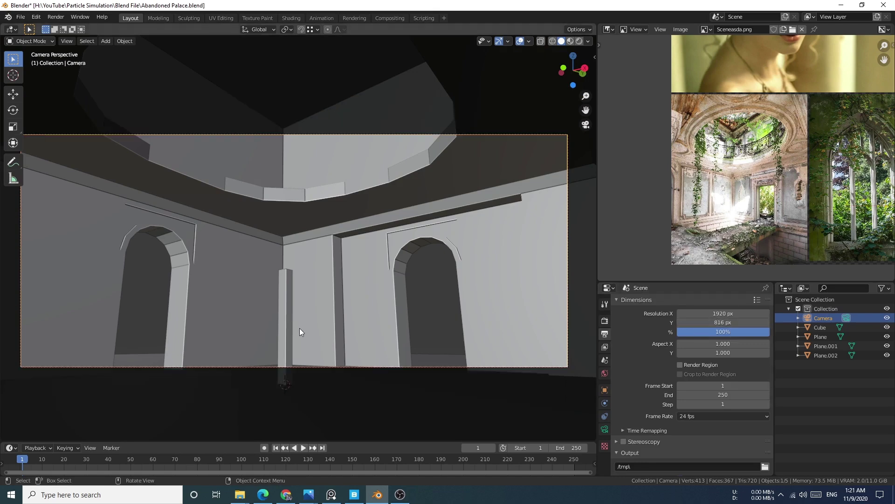
- Enable Camera to View and reframe the camera across both arched doorways
shift+middle_drag(299, 328, 303, 326)
ctrl+middle_drag(304, 326, 302, 304)
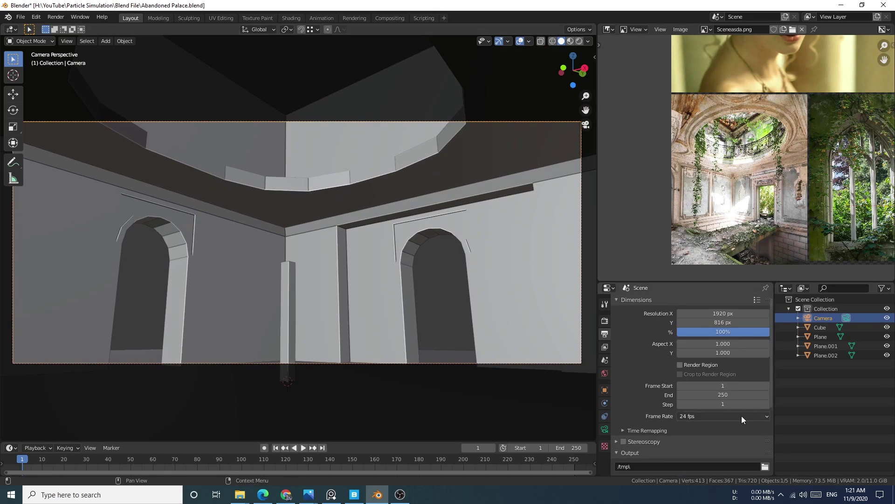
key(n)
click(549, 168)
key(n)
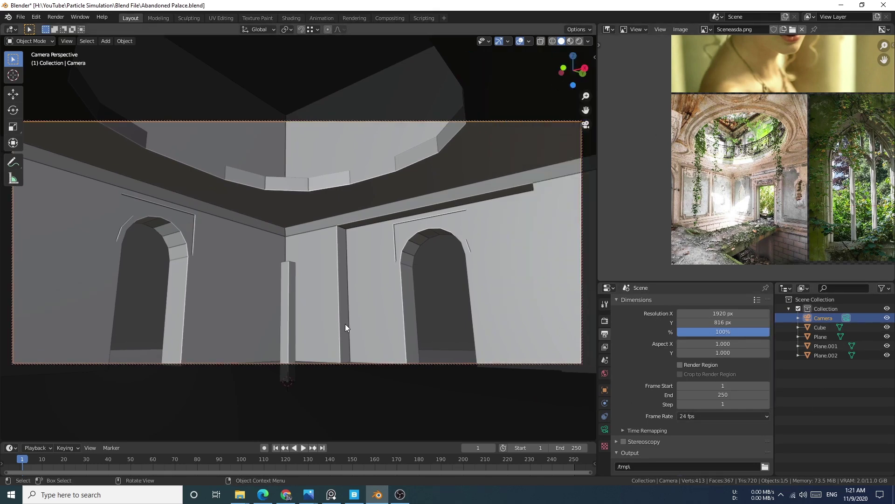
mouse_move(345, 324)
shift+middle_down()
mouse_move(351, 312)
mouse_move(343, 315)
shift+middle_up()
- Bevel the baluster's base ring and its top edge loops
key(n)
key(n)
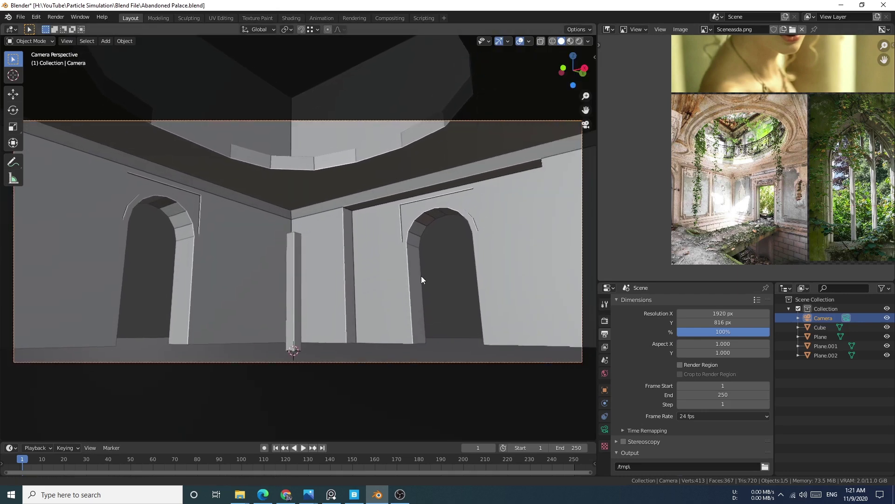
click(605, 373)
key(ctrl+b)
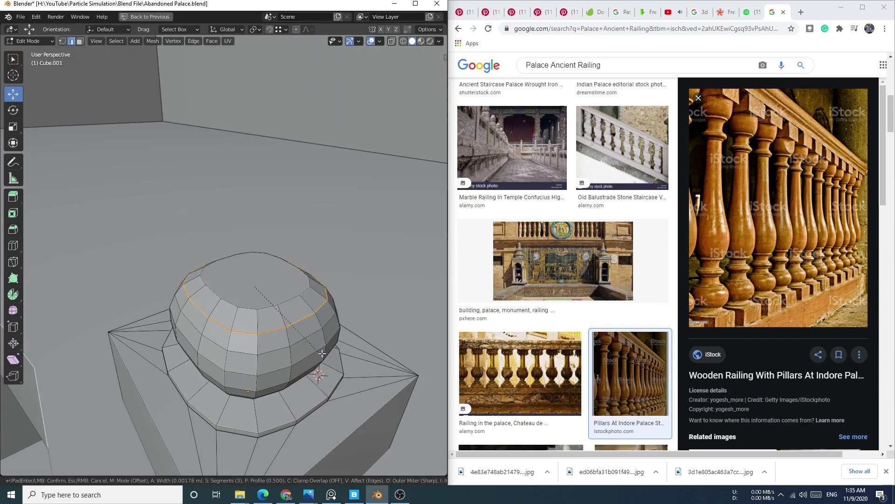
click(331, 358)
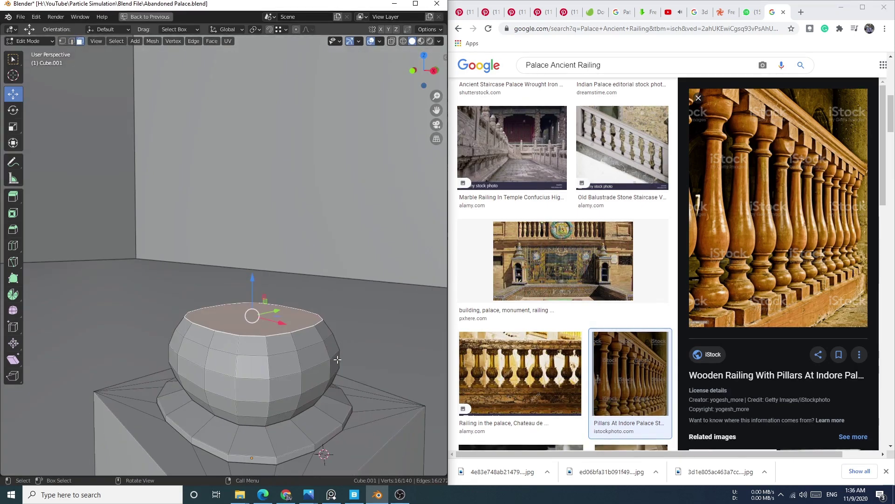
key(ctrl+b)
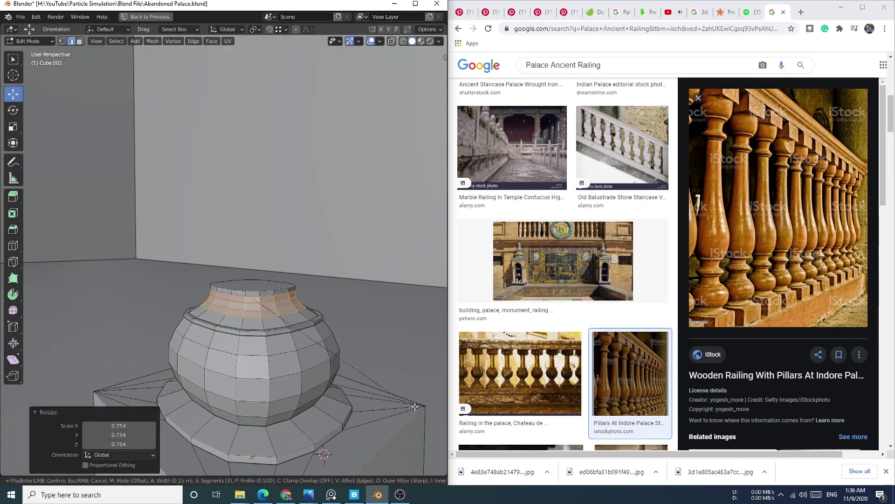
click(415, 406)
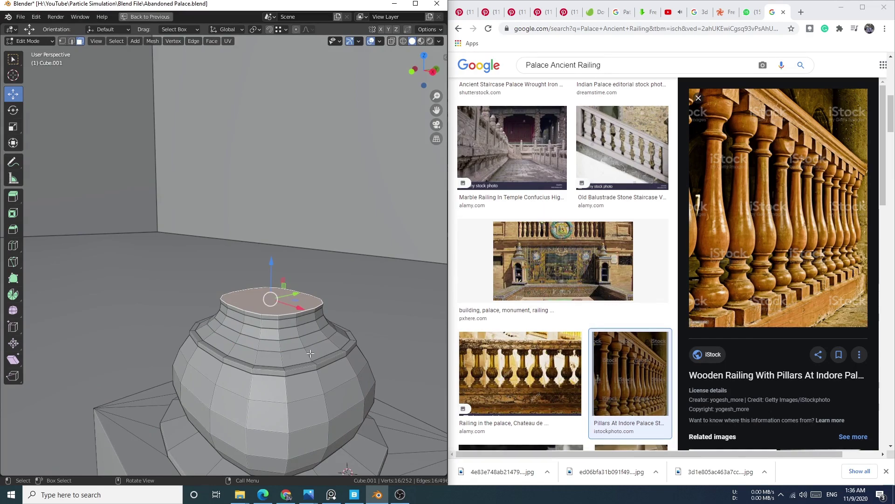
- Extrude and scale the baluster's top face inward in stepped tiers
click(308, 348)
key(s)
click(356, 355)
key(e)
click(356, 347)
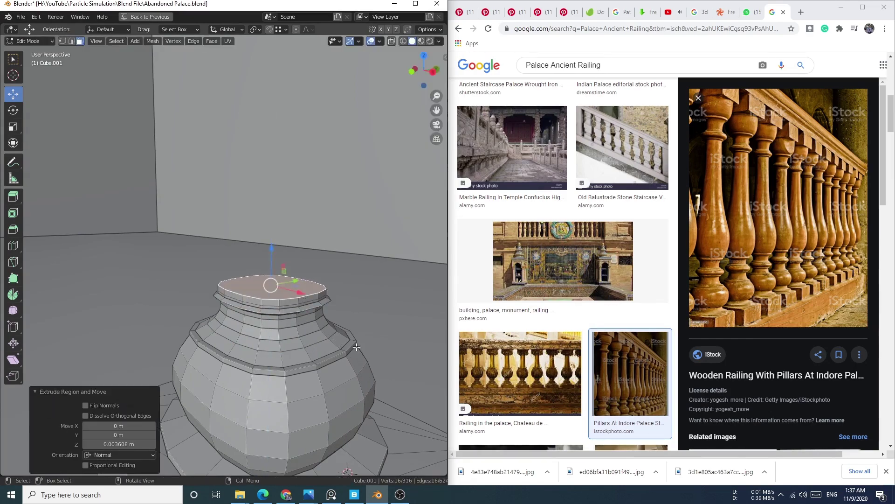
click(386, 351)
key(s)
click(362, 339)
- Lift the rim faces upward along Z and extrude the top face again
middle_drag(307, 299, 289, 275)
key(ctrl+KP_Add)
drag(259, 261, 259, 228)
key(ctrl+KP_Subtract)
middle_drag(260, 229, 275, 247)
key(e)
click(298, 273)
- Narrow the neck loop, then extrude and scale the top edge loop upward
alt+click(298, 289)
key(s)
click(329, 322)
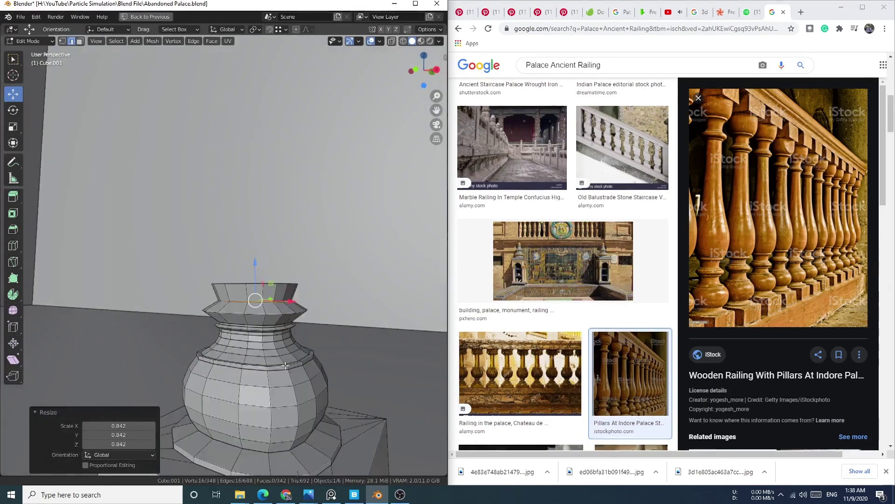
alt+click(313, 319)
key(e)
click(339, 359)
key(s)
click(343, 361)
key(e)
click(343, 356)
- Extrude the top tall and raise the top loop 0.224 m in front X-ray view
drag(281, 273, 260, 245)
key(e)
click(317, 193)
scroll(261, 261, down, 12)
key(KP_1)
key(alt+z)
scroll(254, 254, up, 8)
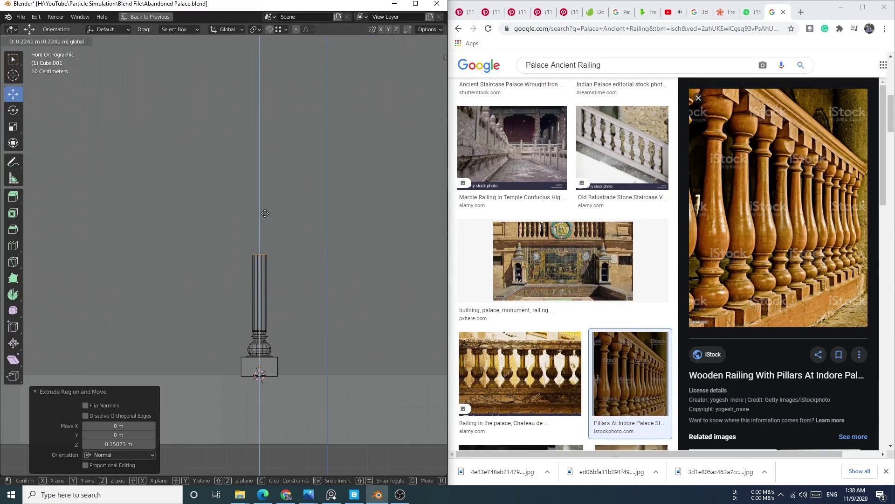
click(264, 213)
scroll(279, 224, up, 4)
click(295, 303)
- Widen the top block, then loop-cut and bevel the shaft into a curved bulge
key(ctrl+KP_Add)
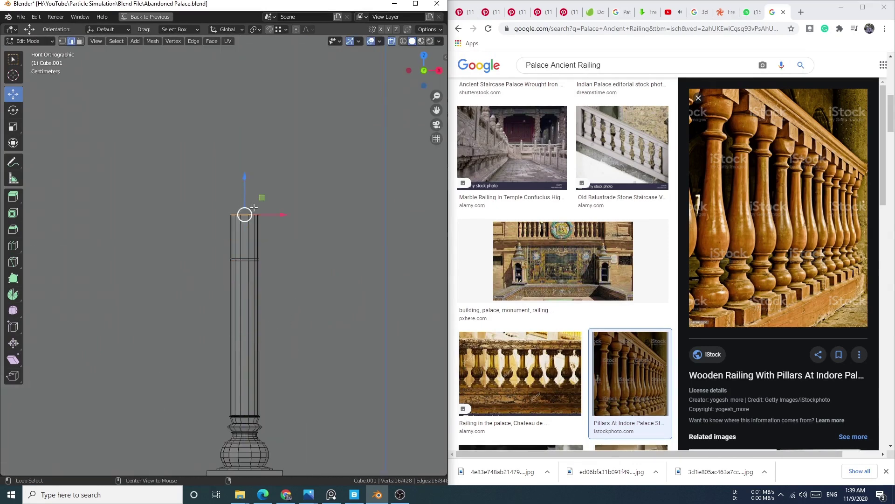
click(324, 392)
shift+middle_drag(261, 322, 244, 261)
shift+middle_drag(254, 298, 273, 267)
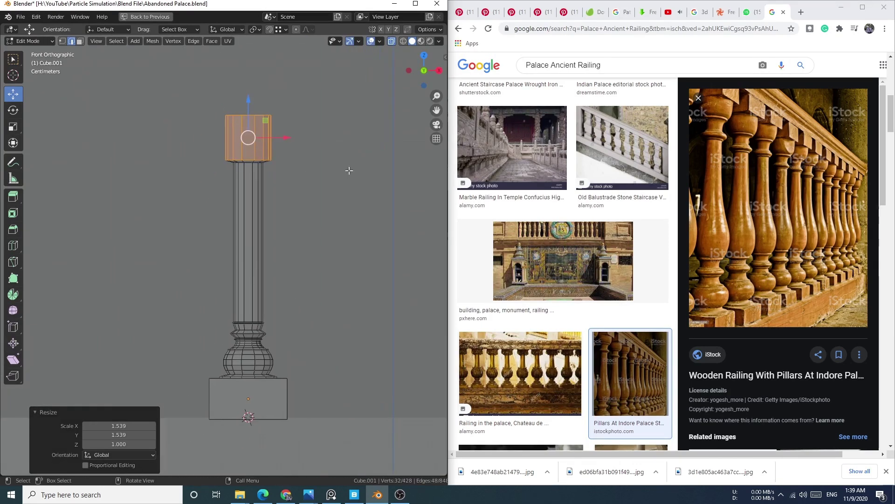
shift+middle_drag(347, 170, 345, 162)
key(ctrl+r)
click(259, 290)
click(260, 331)
key(ctrl+b)
click(354, 309)
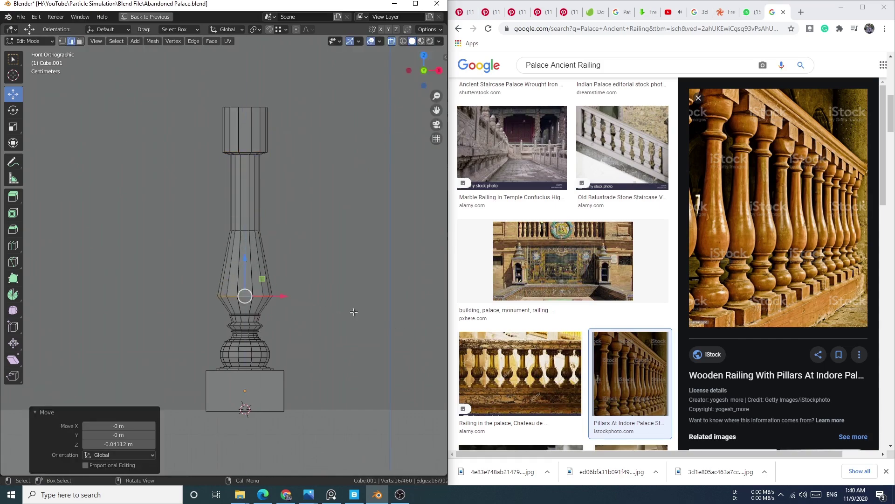
- Narrow the shaft's top loop and bevel the middle shaft loop
alt+click(246, 154)
key(s)
click(316, 233)
alt+click(254, 231)
key(ctrl+b)
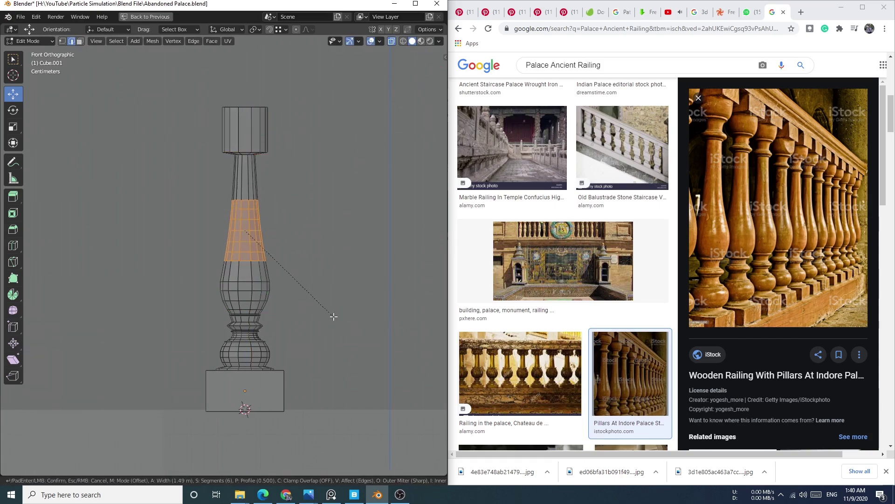
scroll(332, 314, down, 1)
click(327, 310)
shift+middle_drag(266, 252, 282, 289)
scroll(308, 186, up, 2)
shift+middle_drag(294, 168, 330, 216)
- Add a beveled loop cut around the capital's middle and shrink the band inward
key(ctrl+r)
double_click(340, 201)
key(ctrl+b)
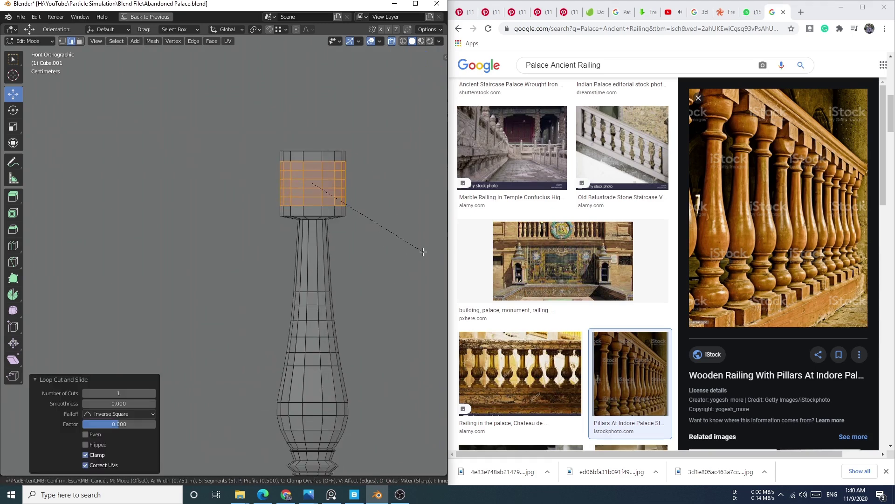
click(426, 252)
key(s)
click(391, 241)
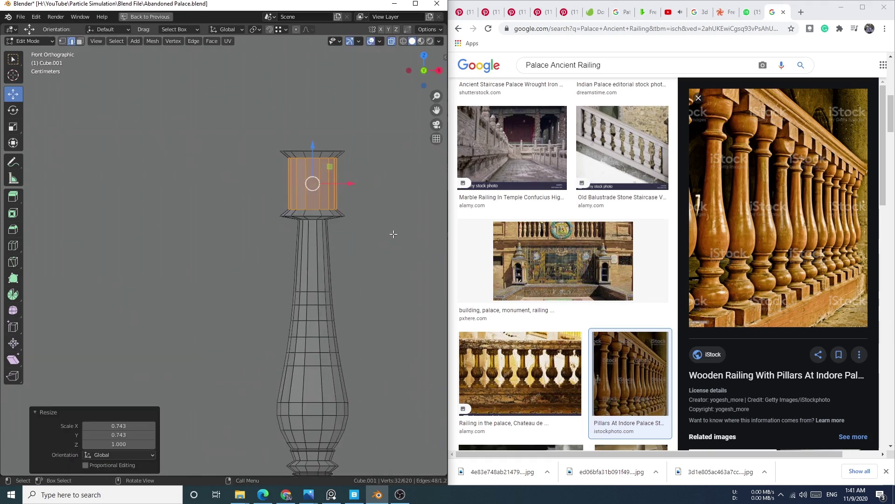
- Add another capital loop cut and scale both loops horizontally only, using Shift+Z
key(ctrl+r)
click(338, 197)
click(340, 208)
alt+shift+click(325, 157)
key(s)
key(shift+z)
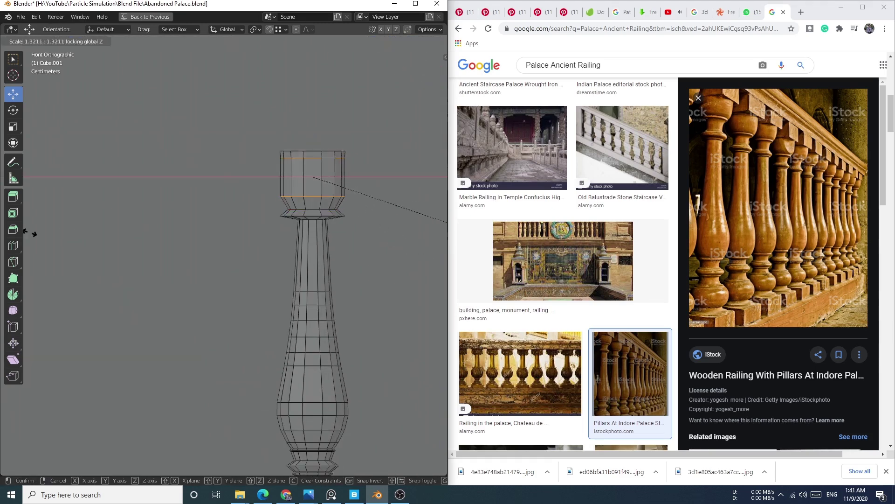
click(15, 228)
- Shrink the capital's top edge loop and bevel the cap's edge loop
alt+click(327, 151)
key(s)
alt+click(336, 205)
key(ctrl+b)
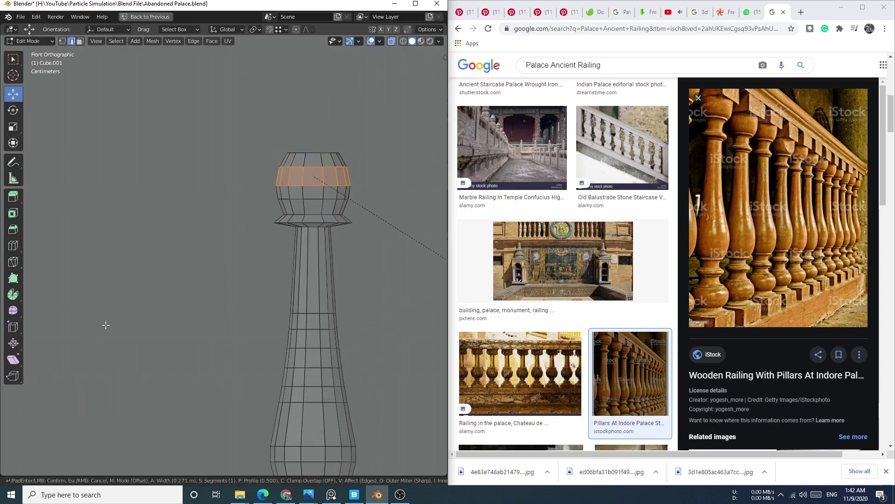
click(60, 307)
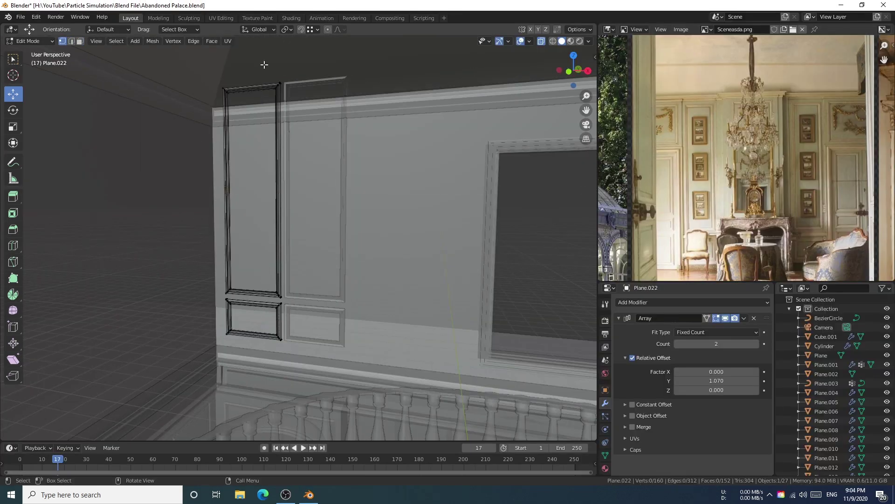
- Widen the moulding frame to the right and lower its top edge
drag(306, 261, 329, 258)
key(alt+a)
key(b)
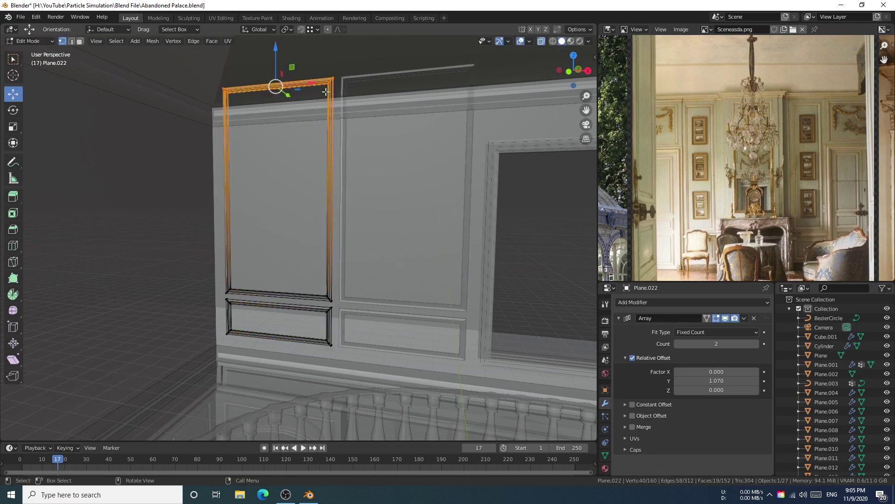
drag(275, 47, 276, 96)
key(Tab)
- Duplicate the wall panel moulding and slide the copy along X beside the window
middle_drag(334, 196, 223, 277)
click(223, 277)
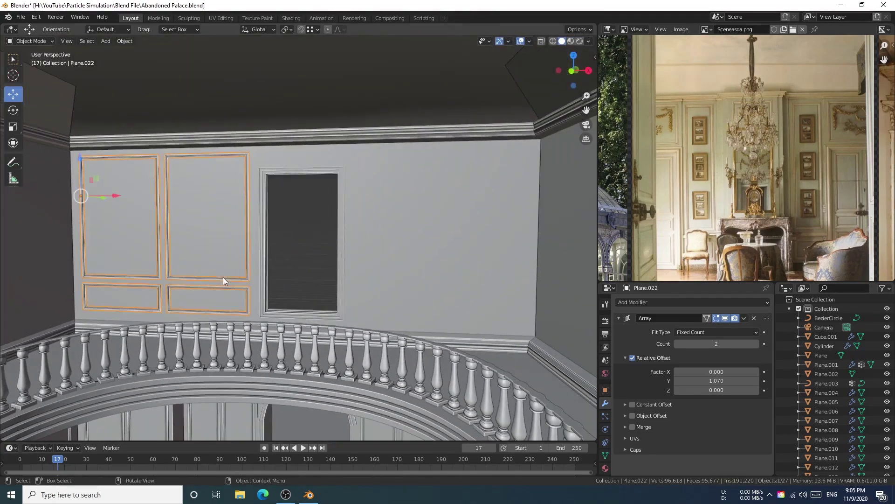
key(shift+d)
key(x)
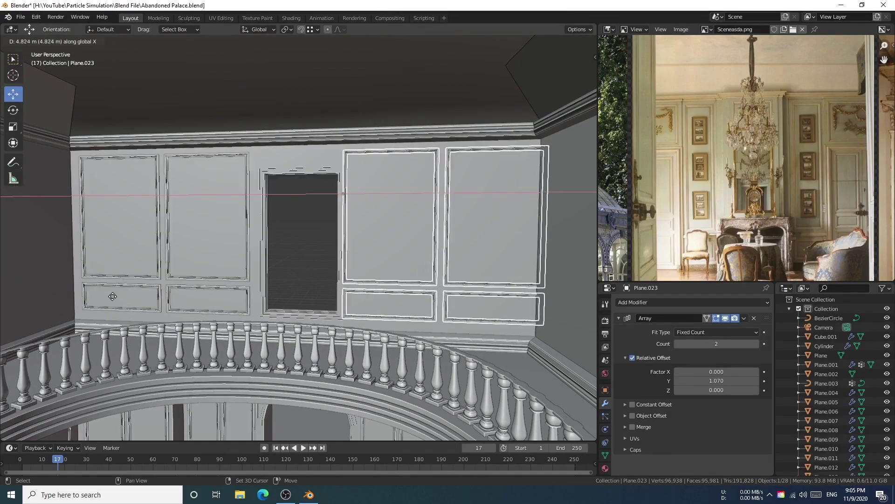
click(195, 303)
middle_drag(195, 303, 289, 293)
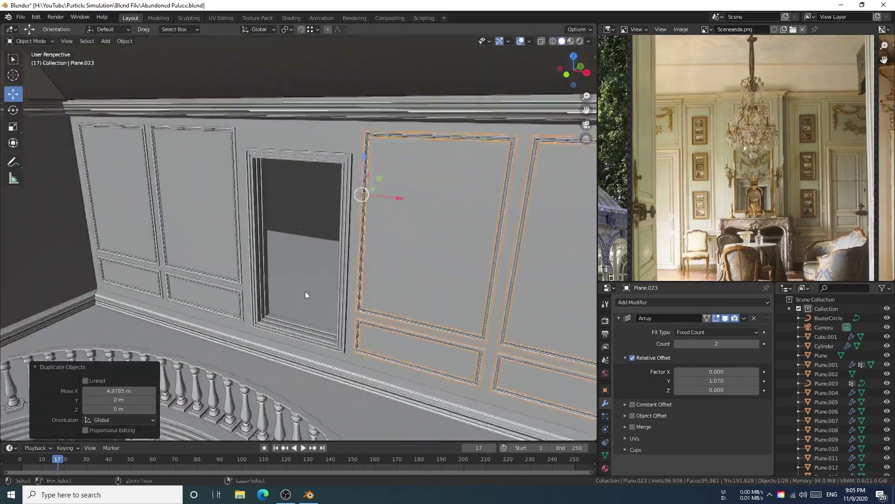
middle_drag(305, 292, 375, 270)
drag(407, 206, 409, 206)
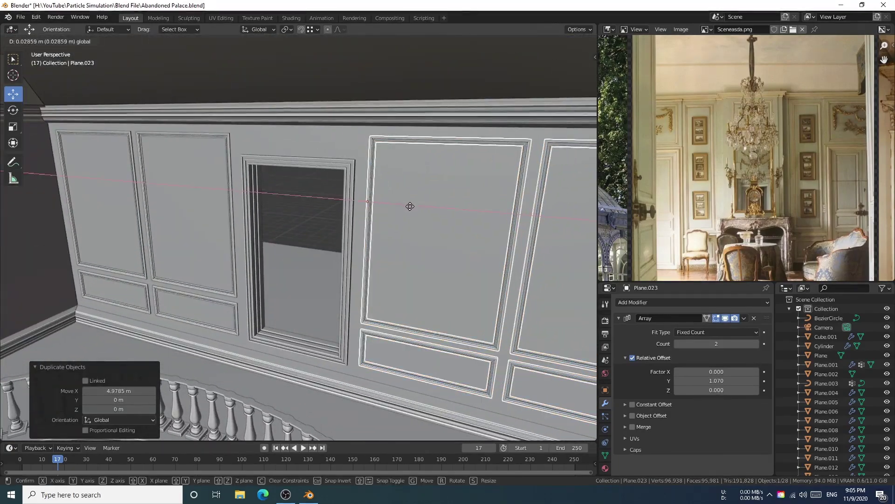
click(410, 206)
middle_drag(410, 206, 402, 265)
- Narrow the copied panel by moving its right-side vertices along X
key(Tab)
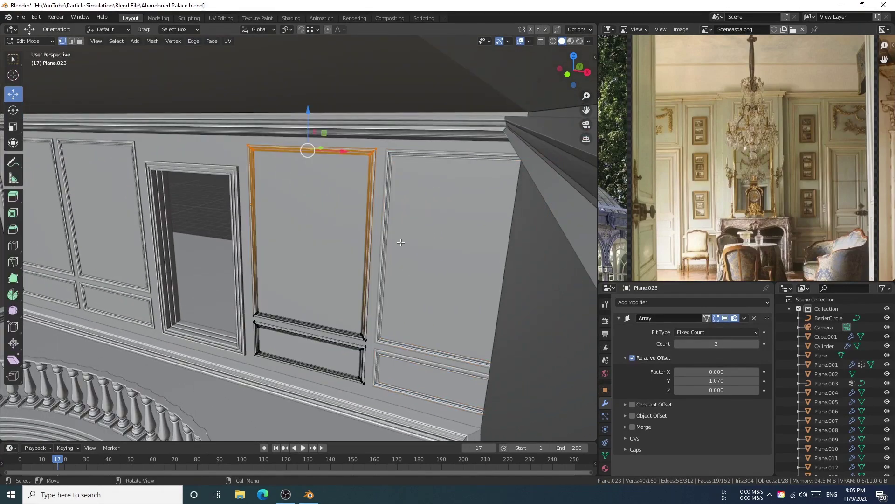
key(alt+a)
key(alt+z)
drag(371, 421, 369, 415)
key(alt+z)
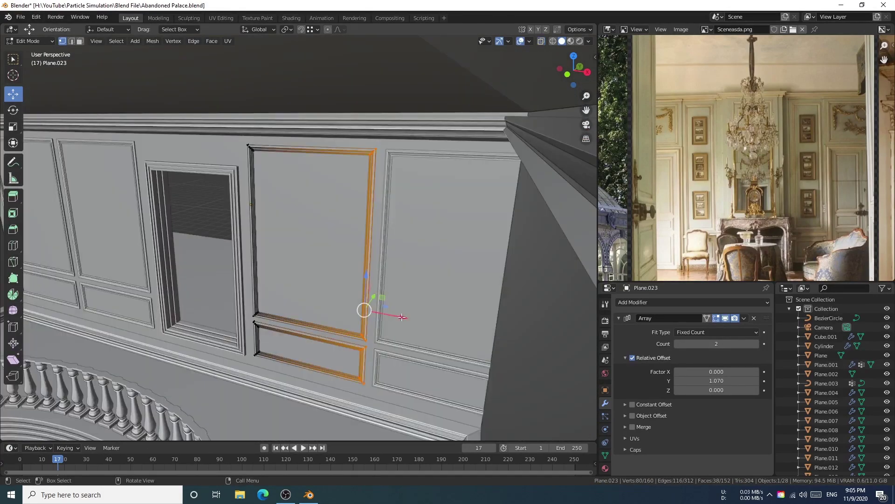
key(g)
key(x)
click(309, 318)
middle_drag(309, 318, 347, 306)
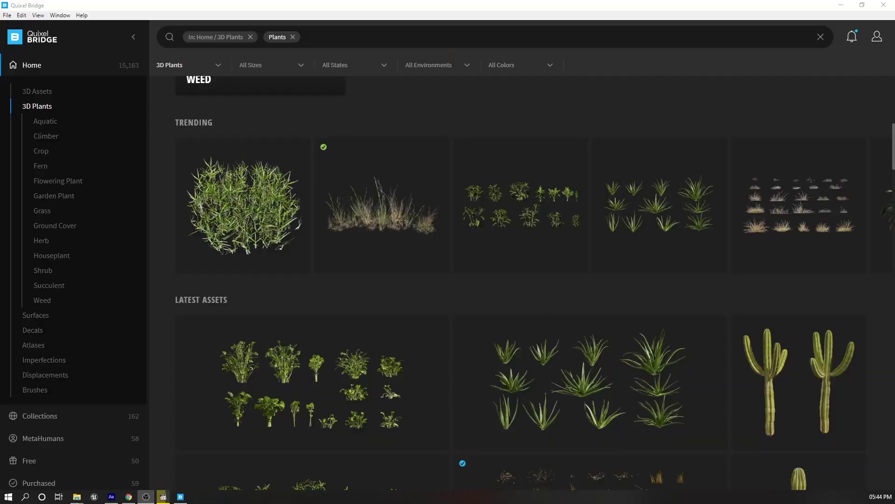
- Browse the 3D Plants and preview the Peppermint plant as a 3D model
scroll(456, 291, up, 9)
scroll(457, 293, down, 10)
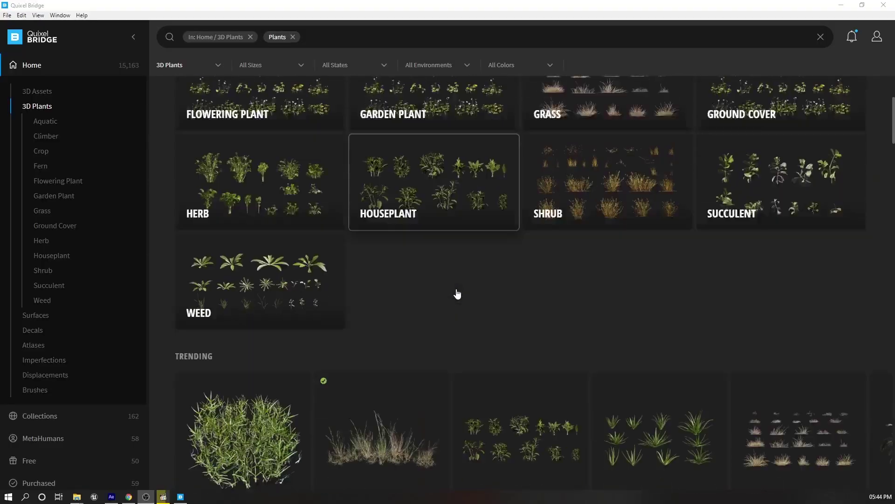
scroll(457, 293, down, 5)
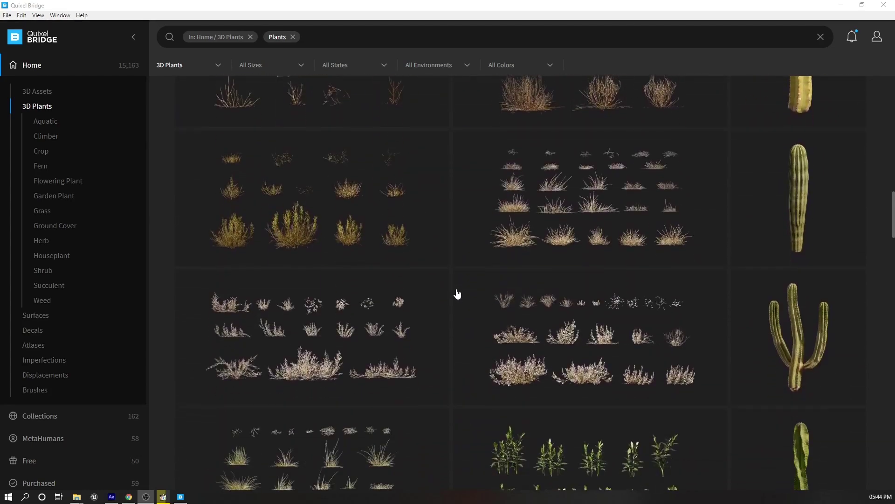
click(322, 318)
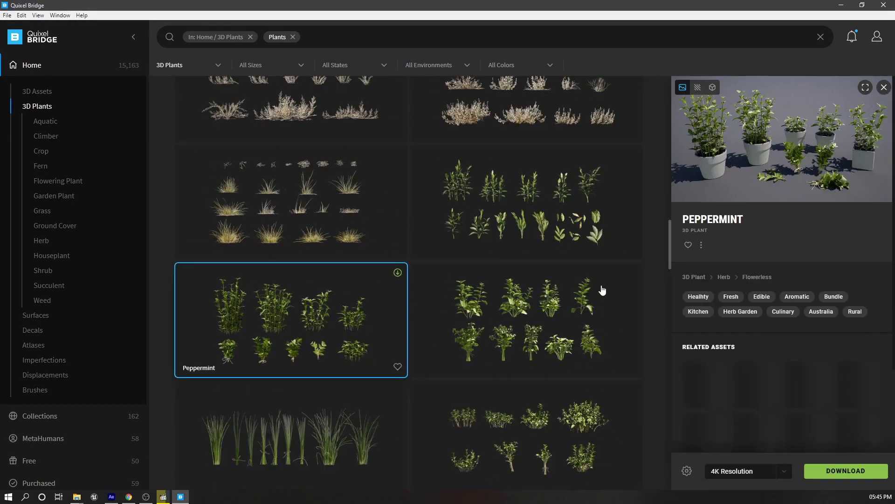
click(713, 88)
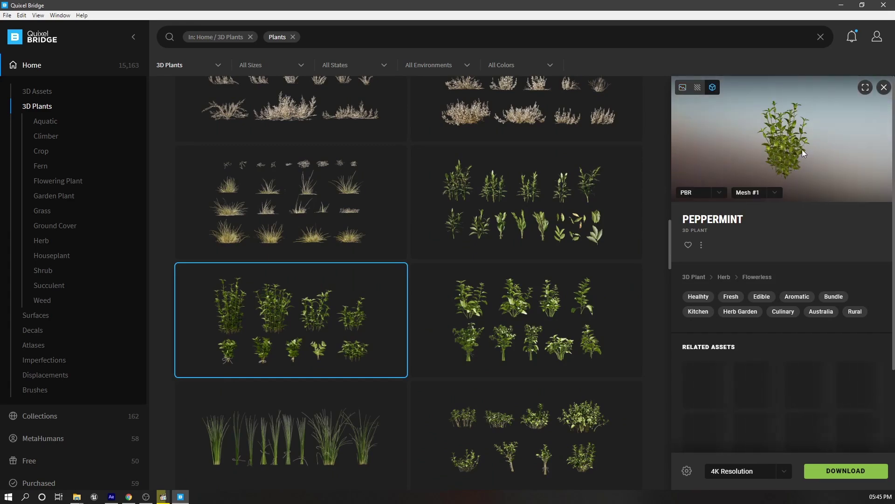
- Open Native Violet, compare its mesh variants, and settle on Mesh #5
scroll(596, 241, down, 10)
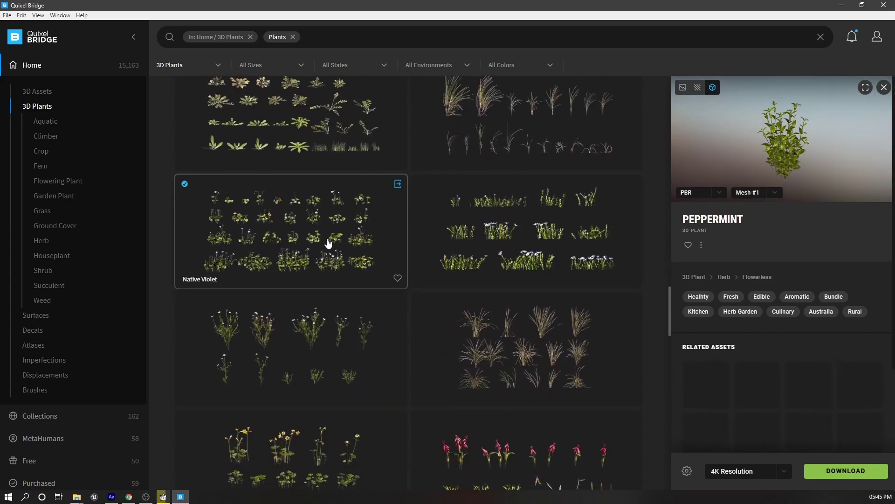
click(328, 243)
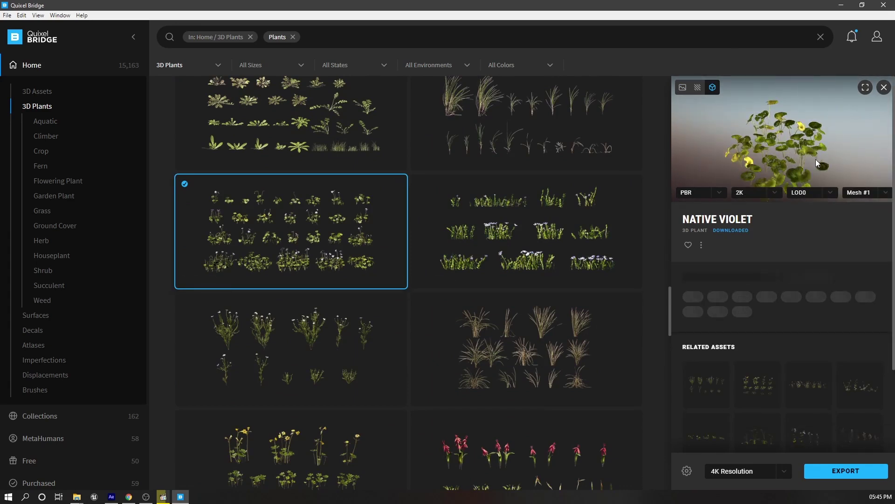
click(861, 199)
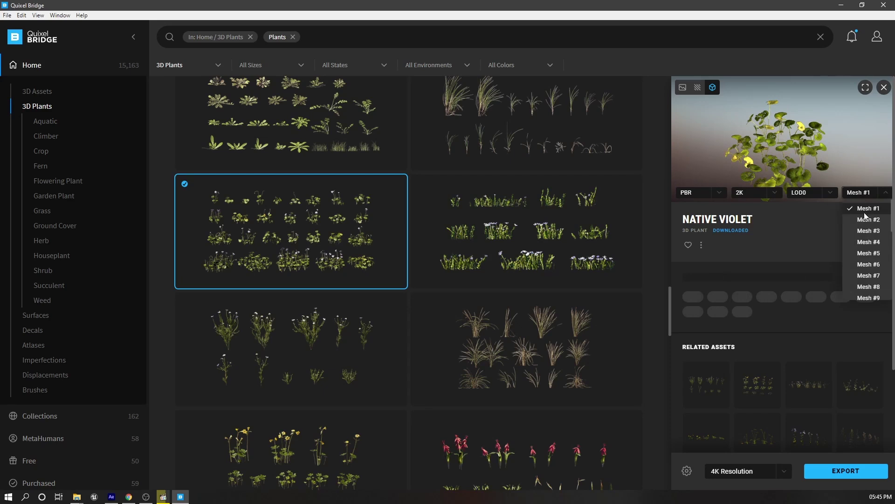
click(866, 219)
click(864, 194)
click(861, 237)
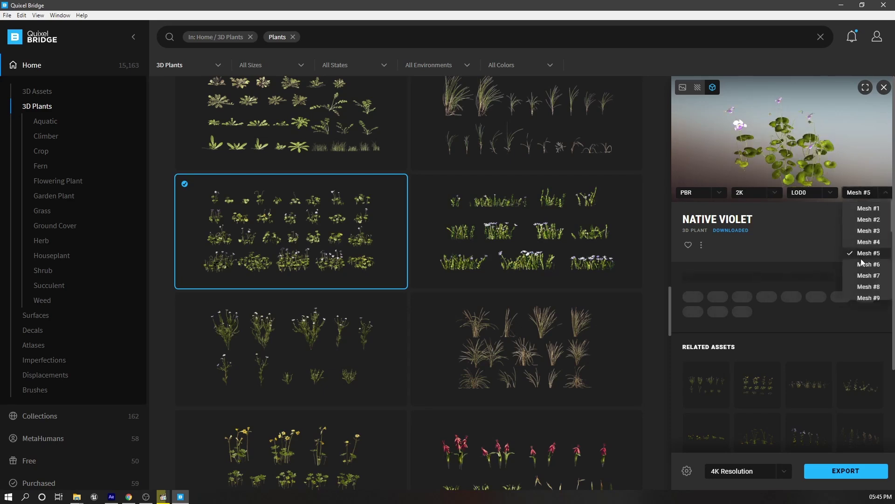
click(866, 288)
click(864, 193)
click(862, 276)
click(861, 196)
click(867, 253)
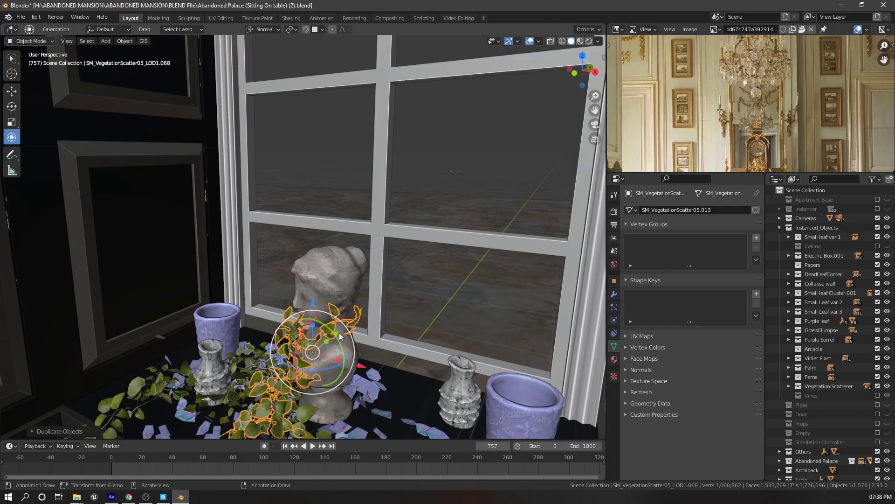
- Raise the duplicated vine and slide it along X and Y toward the piano
drag(340, 336, 403, 286)
drag(376, 256, 380, 149)
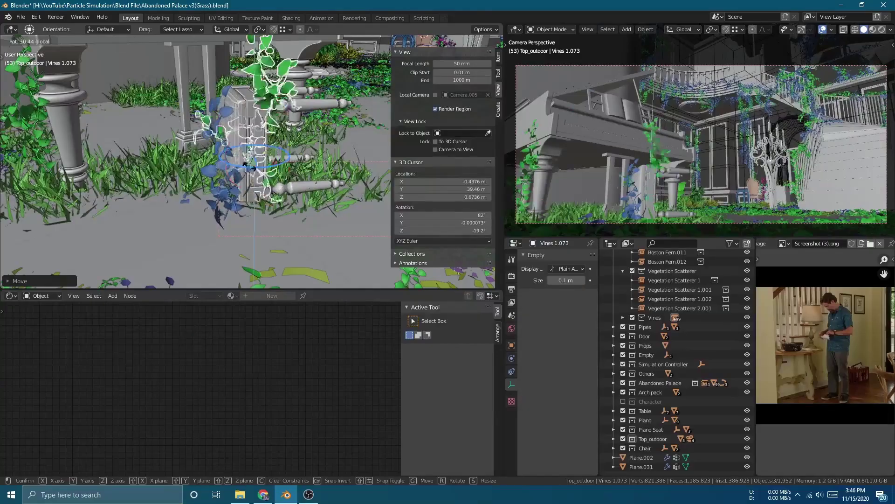
click(259, 174)
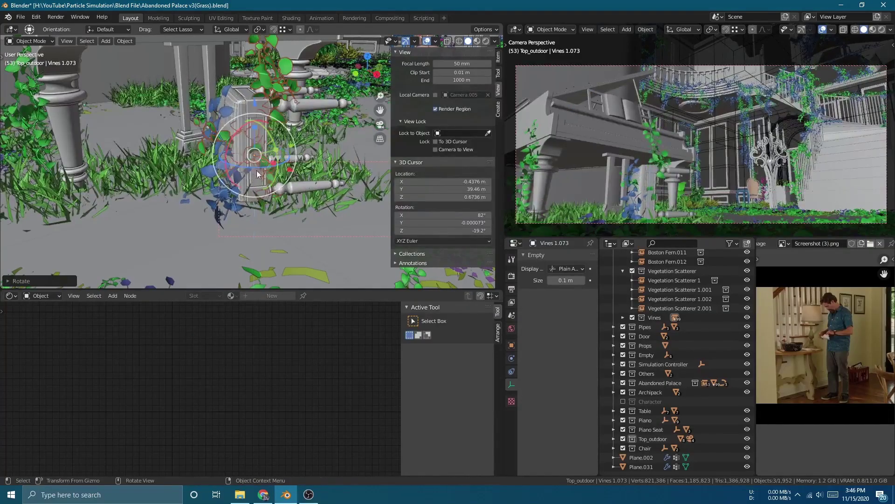
middle_drag(255, 174, 258, 200)
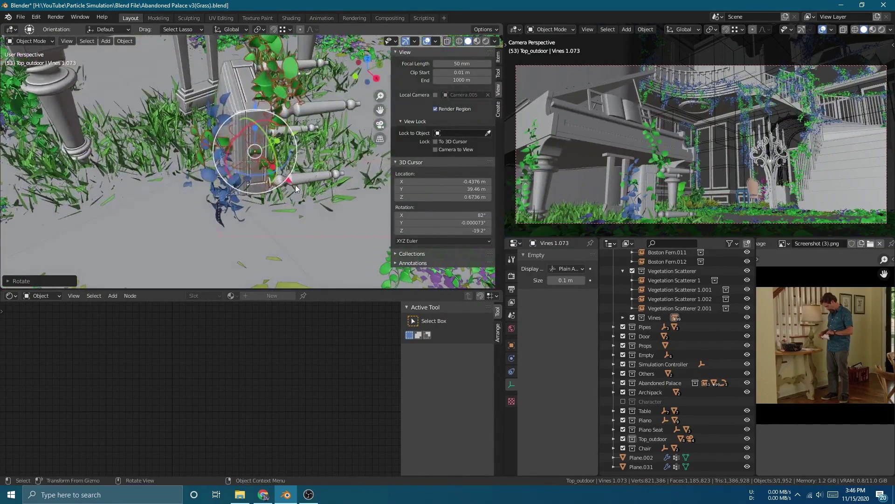
drag(293, 184, 316, 203)
drag(318, 152, 288, 162)
middle_drag(252, 162, 263, 188)
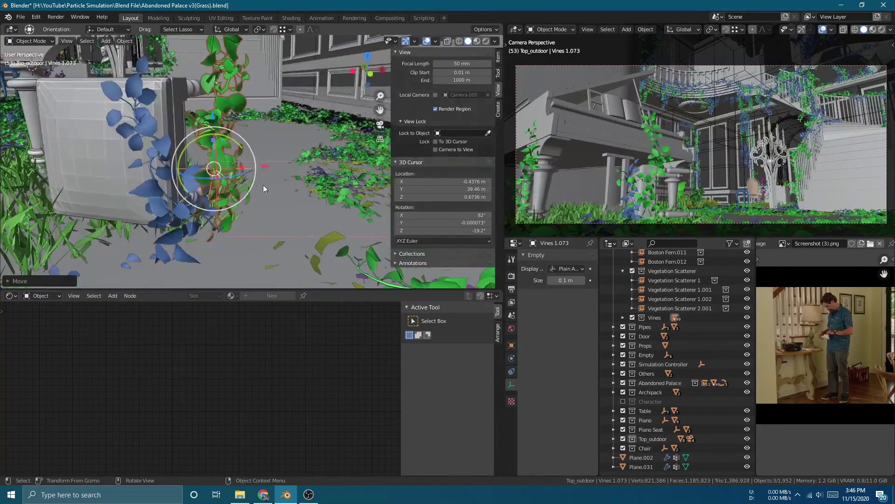
drag(258, 163, 226, 165)
middle_drag(226, 165, 184, 176)
drag(195, 158, 226, 151)
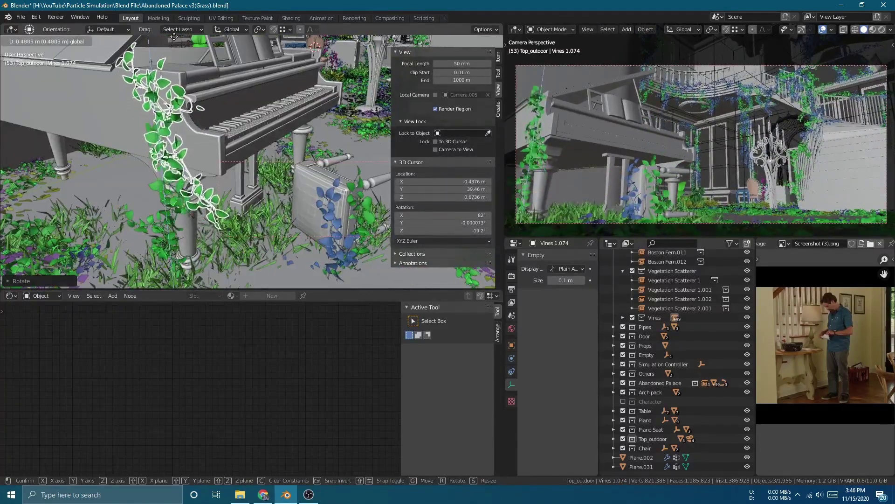
- Rotate and reposition the vines so they drape over the piano
click(181, 77)
key(r)
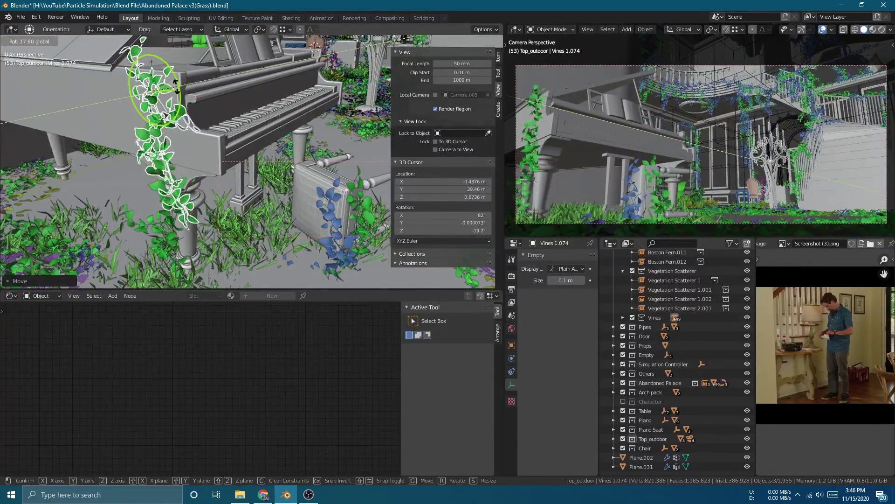
drag(176, 86, 176, 88)
click(212, 116)
mouse_move(183, 139)
middle_down()
mouse_move(178, 150)
mouse_move(168, 136)
middle_up()
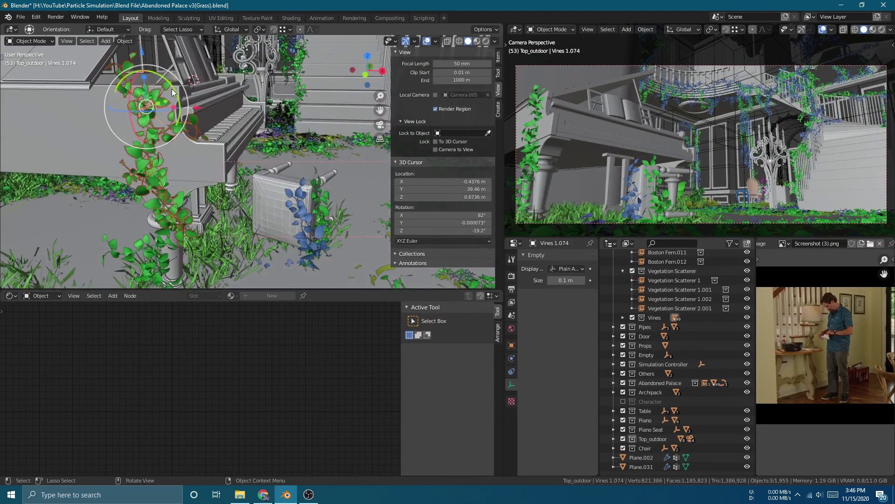
key(r)
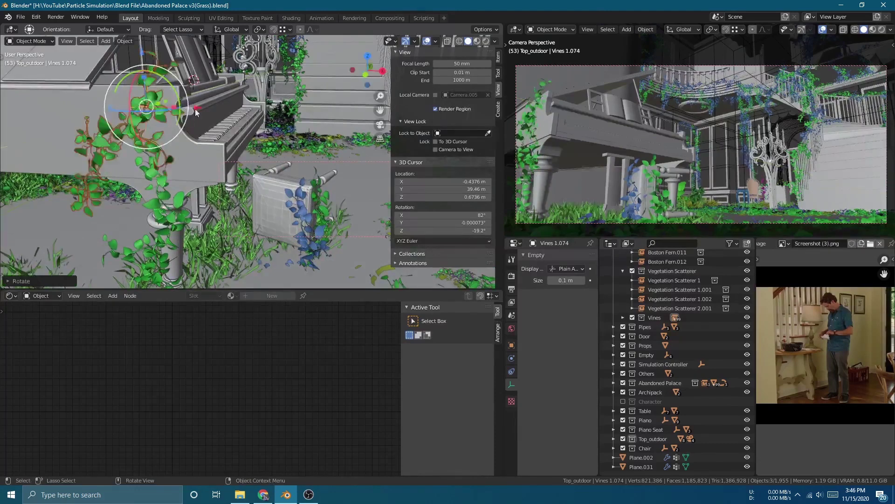
click(198, 113)
key(g)
click(225, 99)
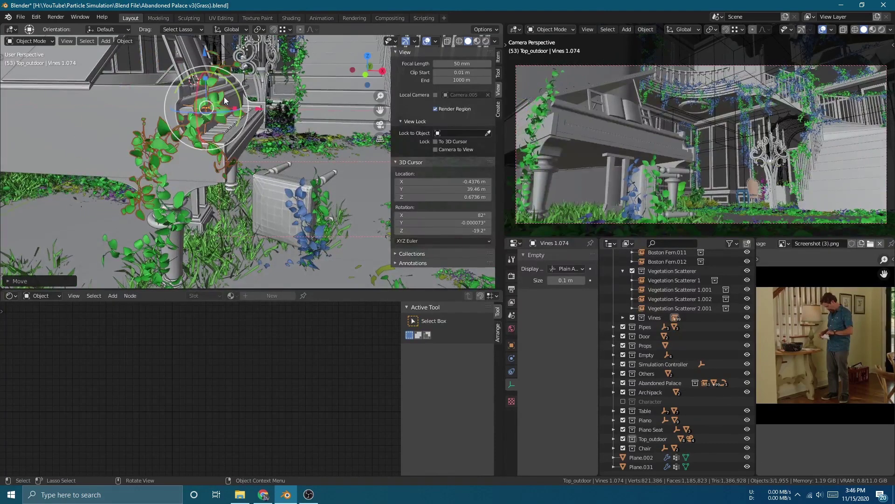
- Lower the vines, shift them left, tilt them on X, and nudge them along the railing balusters
drag(207, 53, 208, 103)
drag(264, 162, 229, 128)
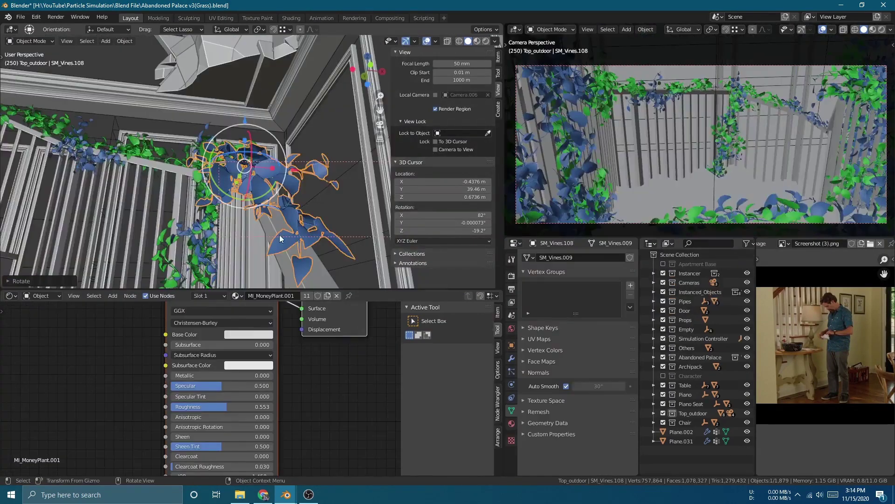
middle_drag(289, 214, 311, 127)
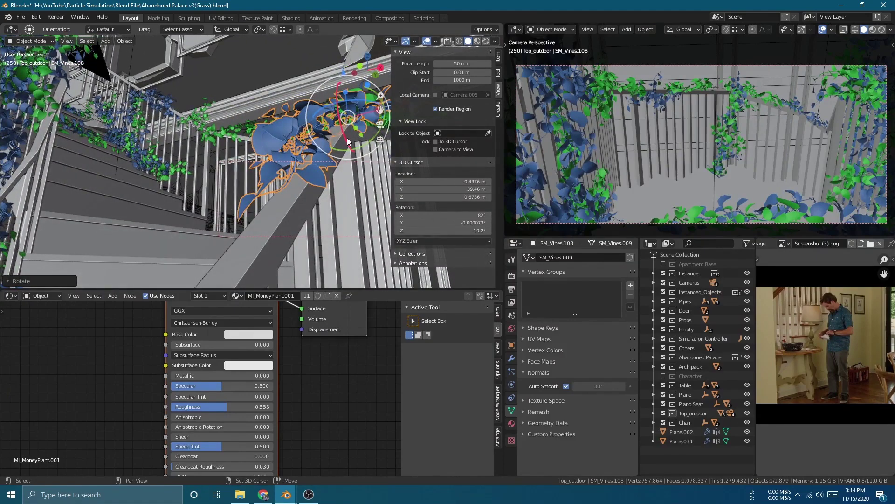
drag(335, 96, 352, 141)
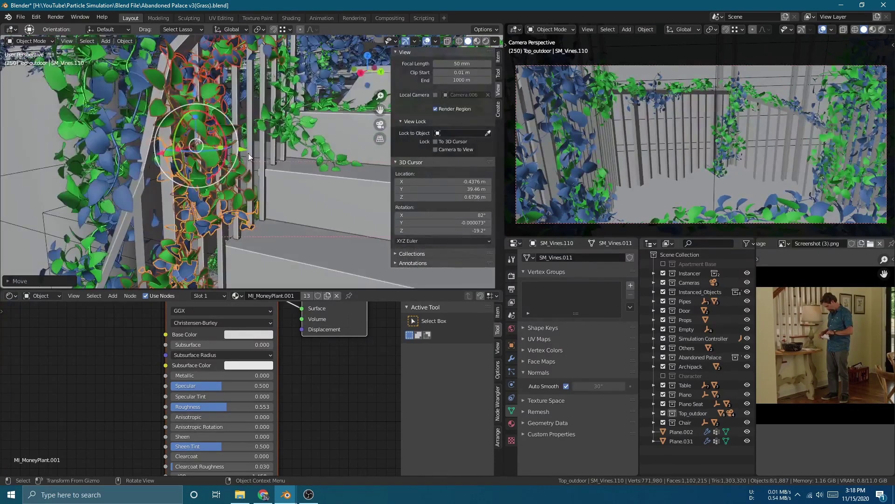
drag(245, 149, 253, 174)
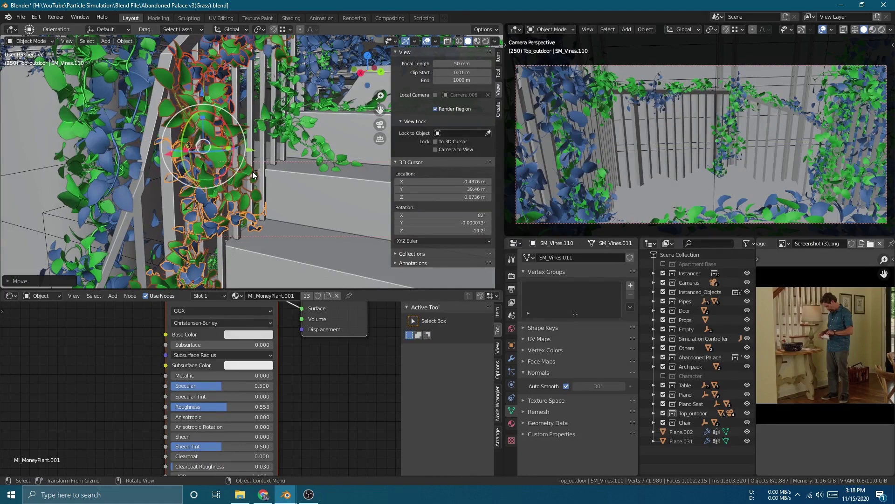
- Duplicate a vine with Shift+D and place the copy along the staircase railing
key(shift+d)
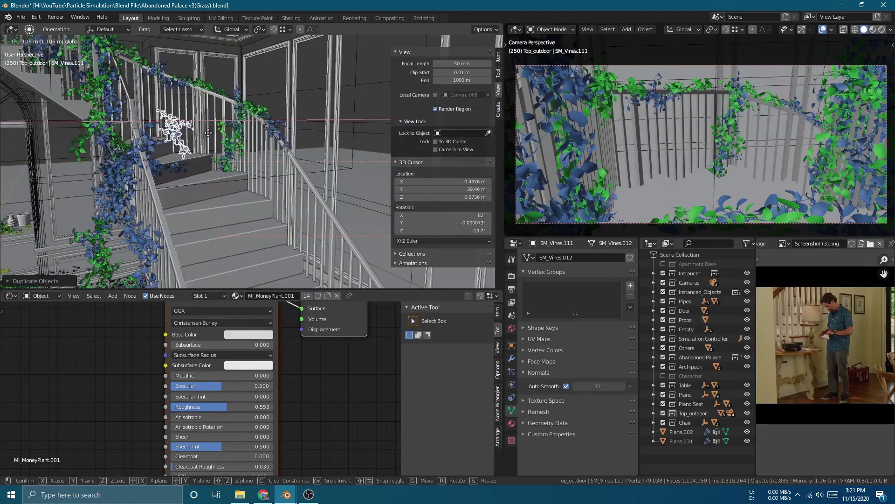
drag(209, 133, 182, 136)
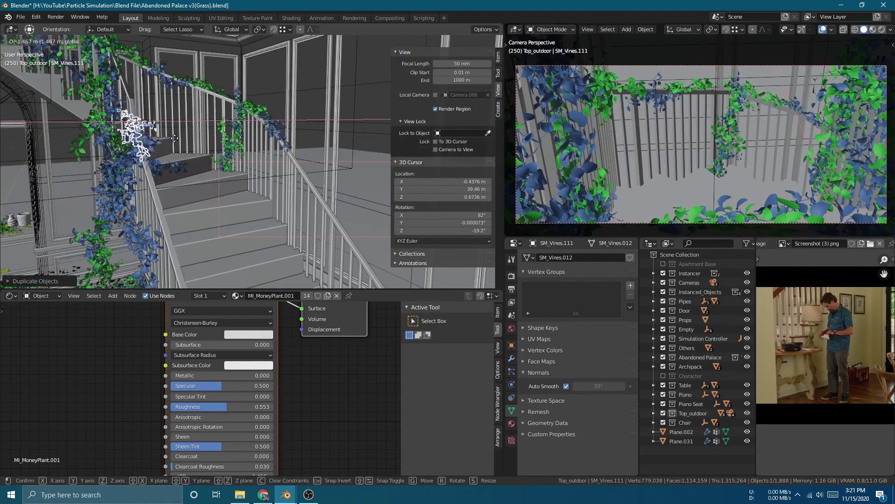
click(174, 138)
middle_drag(148, 183, 146, 156)
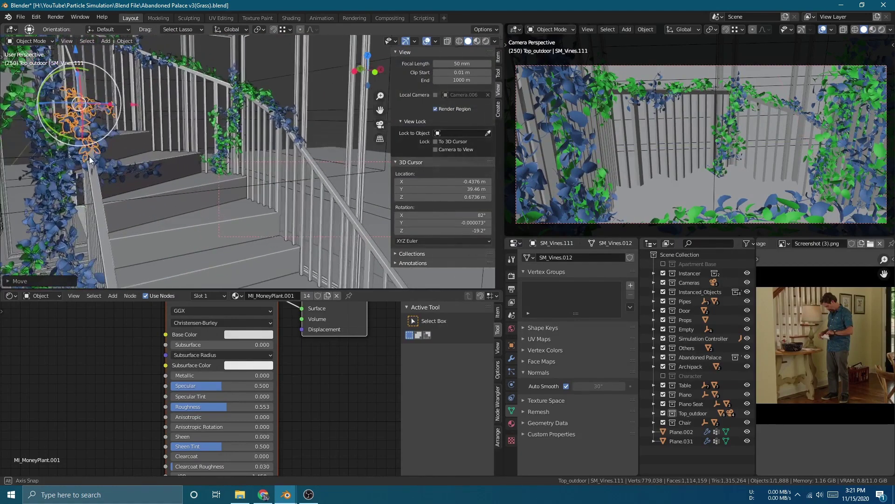
middle_drag(90, 159, 73, 183)
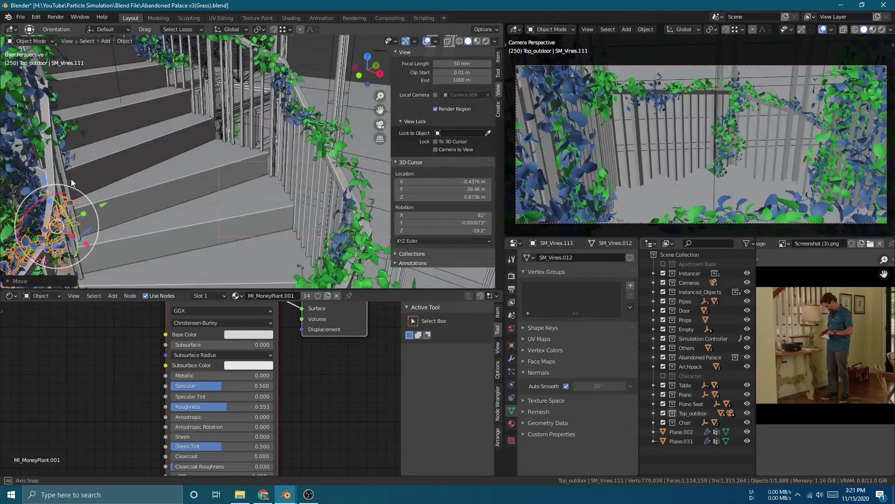
middle_drag(127, 205, 222, 148)
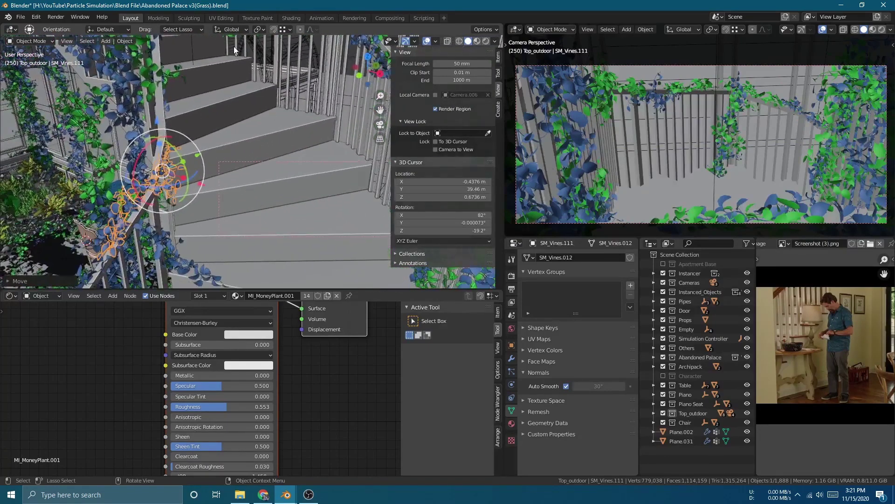
- Set Transform Orientation to Normal and rotate the vine against the railing
click(231, 30)
click(203, 77)
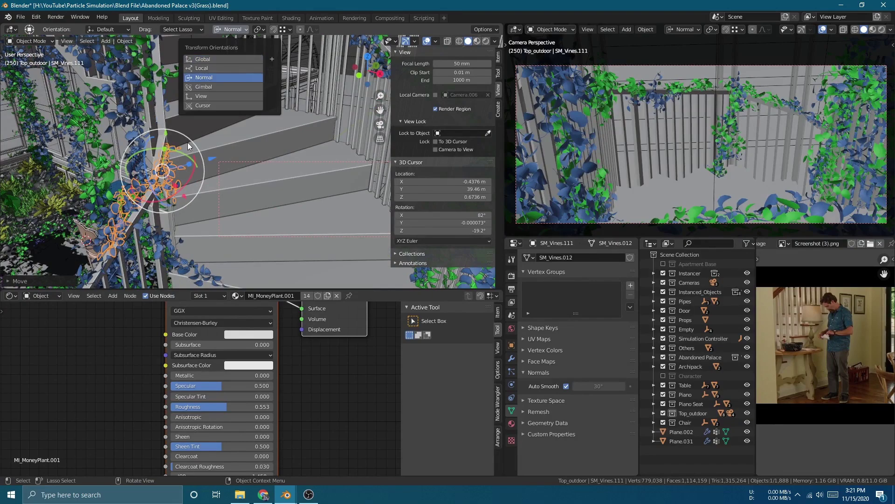
middle_drag(193, 136, 215, 212)
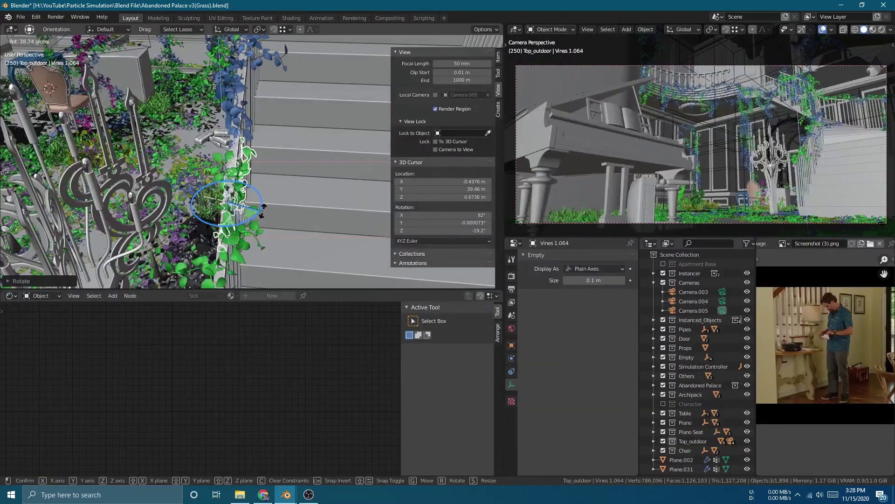
click(262, 209)
mouse_move(262, 209)
middle_down()
mouse_move(187, 147)
mouse_move(195, 143)
middle_up()
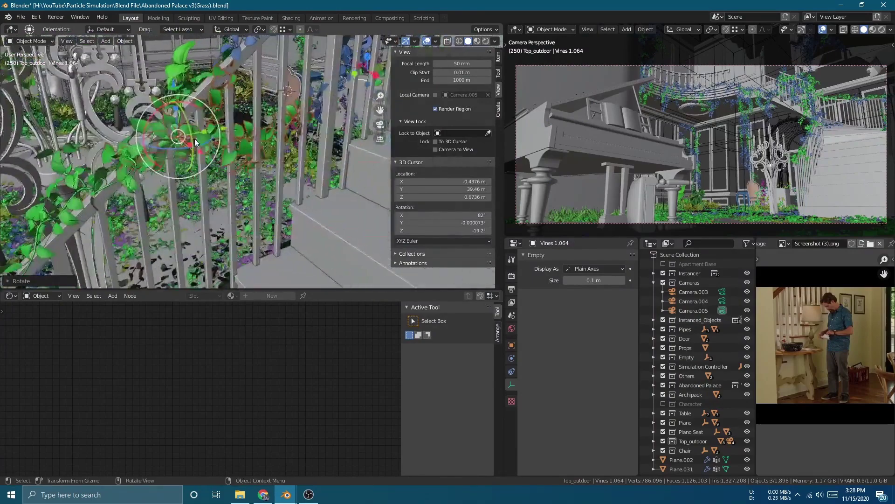
middle_drag(254, 153, 214, 193)
- Move the other vines onto the railing beside the stairs, then deselect everything
key(g)
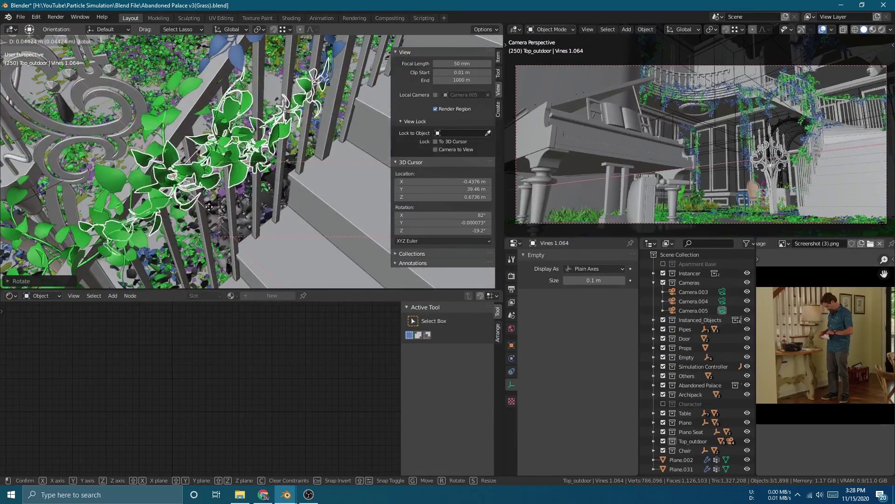
click(210, 207)
key(alt+a)
middle_drag(311, 89, 236, 145)
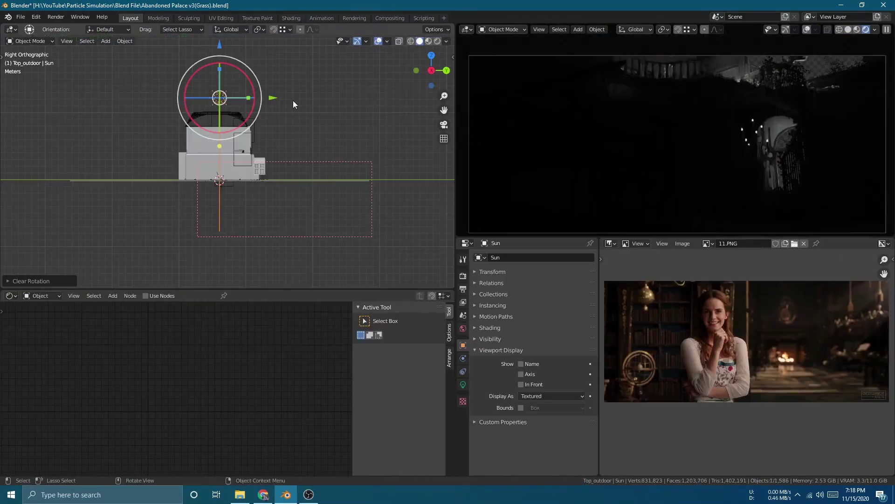
- Slide and re-angle the Sun lamp, switch the render engine from Cycles to Eevee, then reposition the Sun
drag(277, 99, 335, 100)
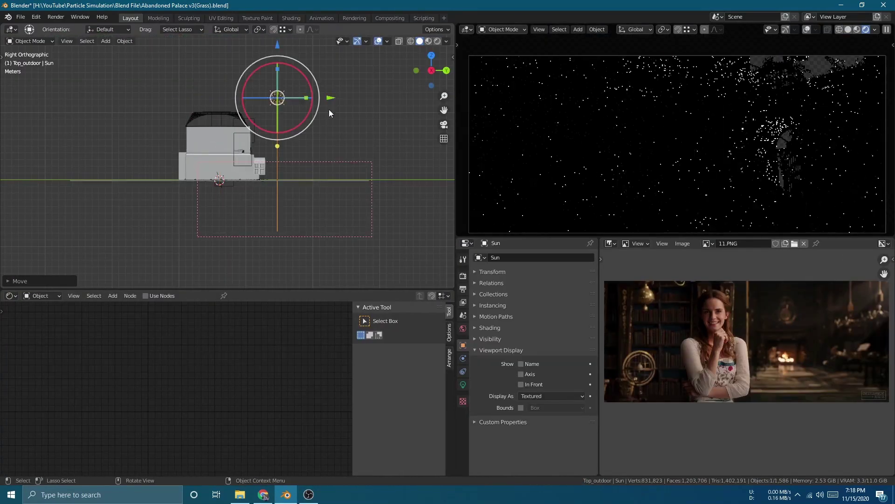
key(r)
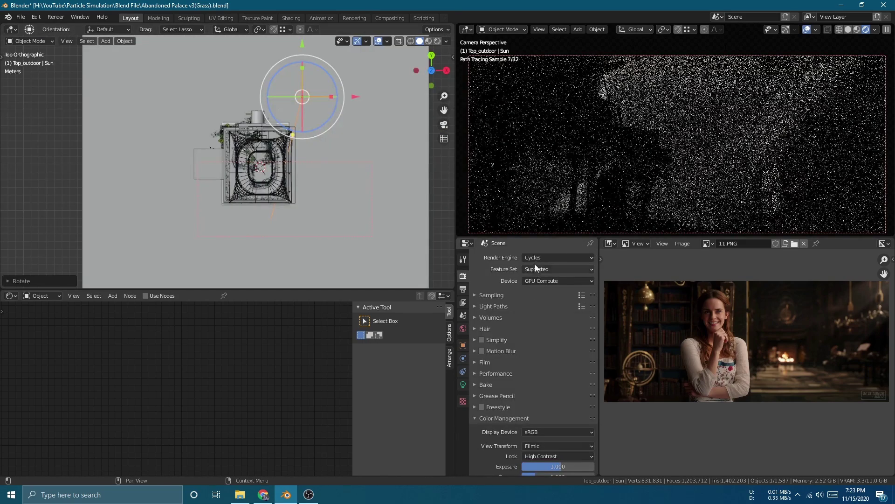
click(535, 261)
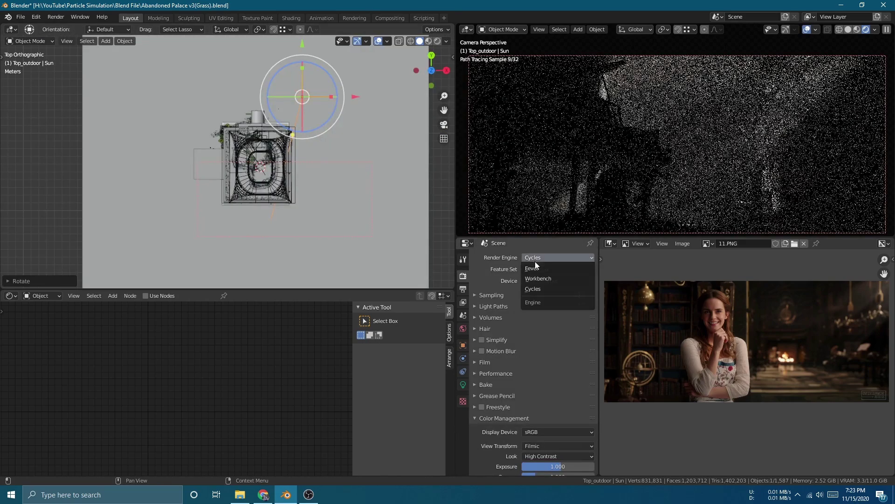
click(537, 265)
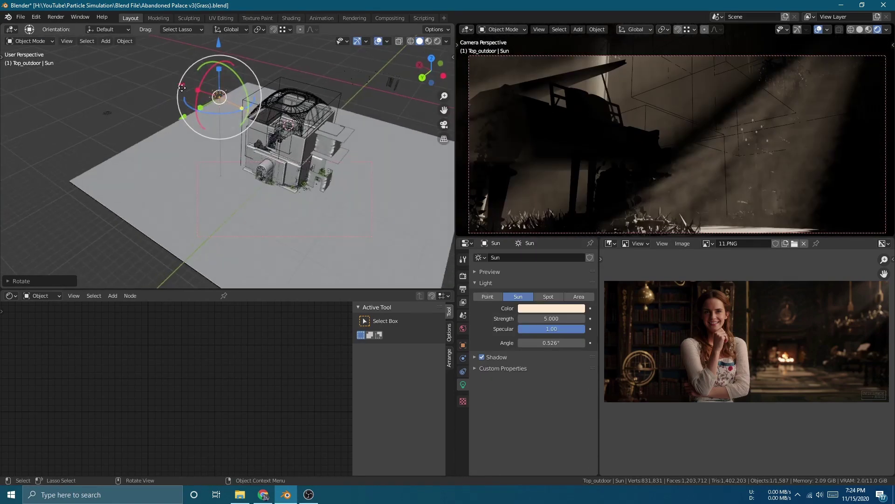
drag(177, 84, 272, 145)
middle_drag(263, 125, 227, 117)
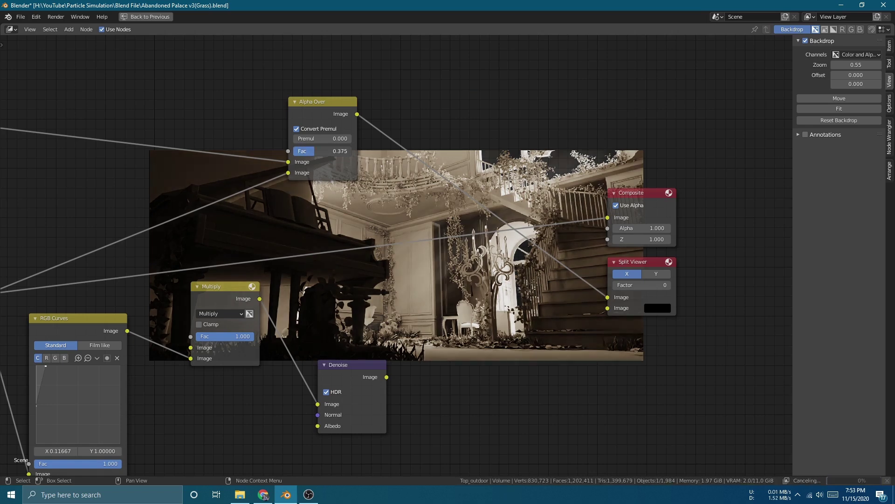
- Raise the Alpha Over node's factor to 0.667 in the compositor
drag(315, 151, 294, 151)
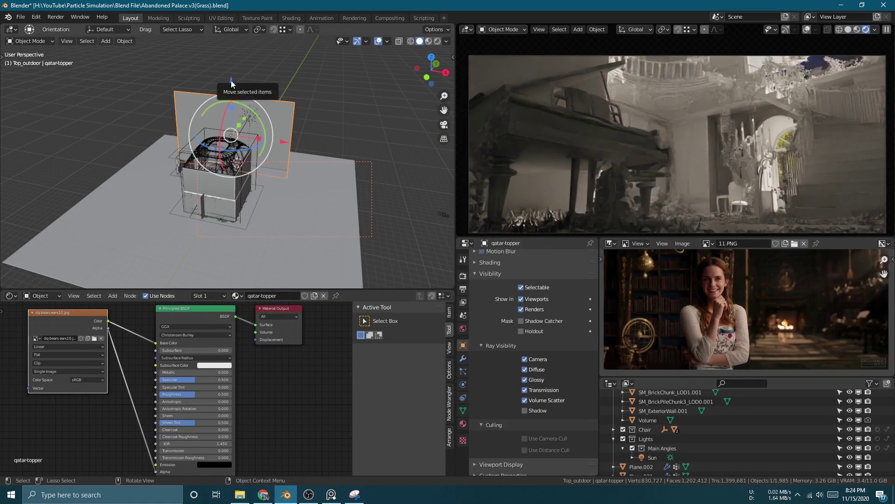
- Move the qatar-topper plane slightly along its Z axis
drag(232, 84, 232, 79)
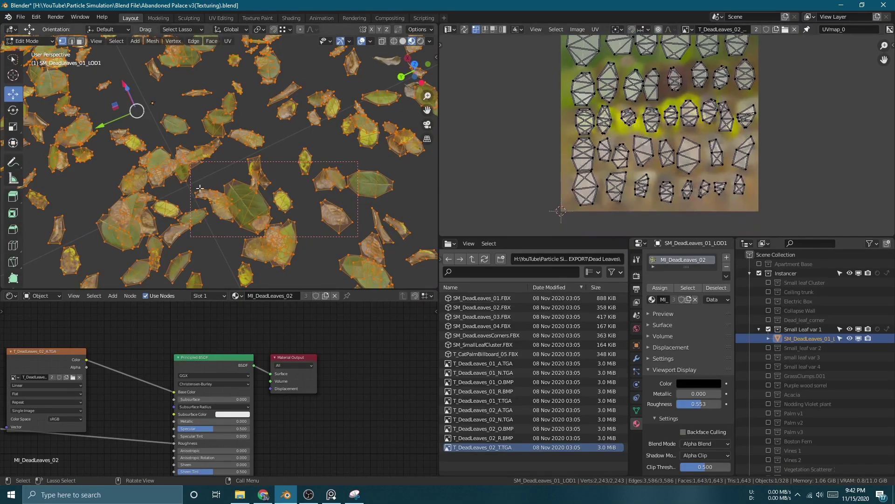
- Exit Edit Mode on the dead-leaves mesh and zoom out and pan to frame the leaf cards
key(Tab)
scroll(289, 189, down, 5)
shift+middle_drag(263, 189, 260, 190)
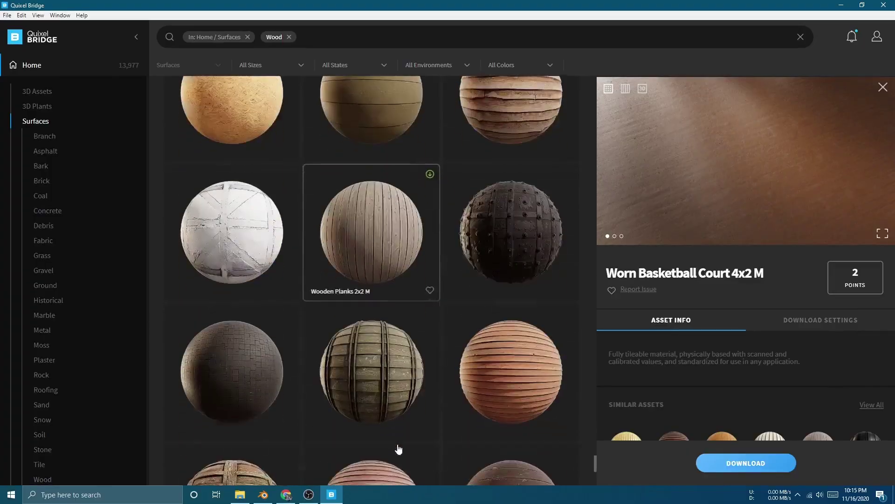
scroll(398, 449, down, 5)
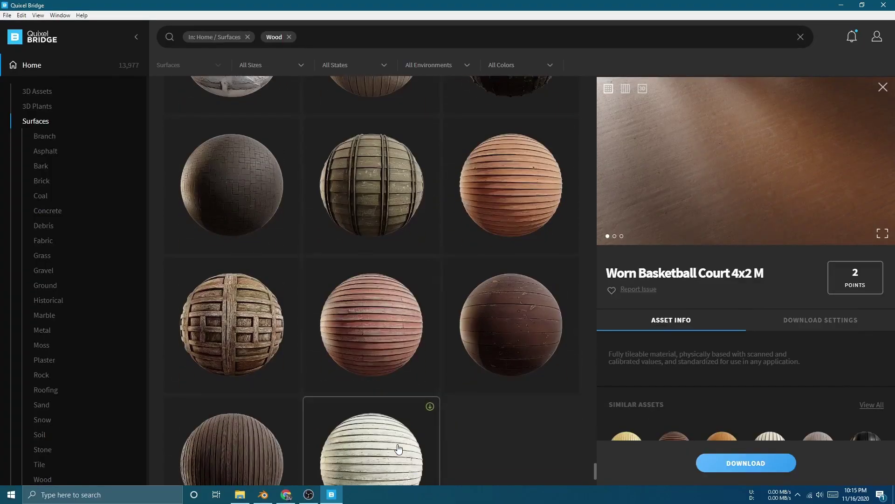
scroll(399, 449, down, 3)
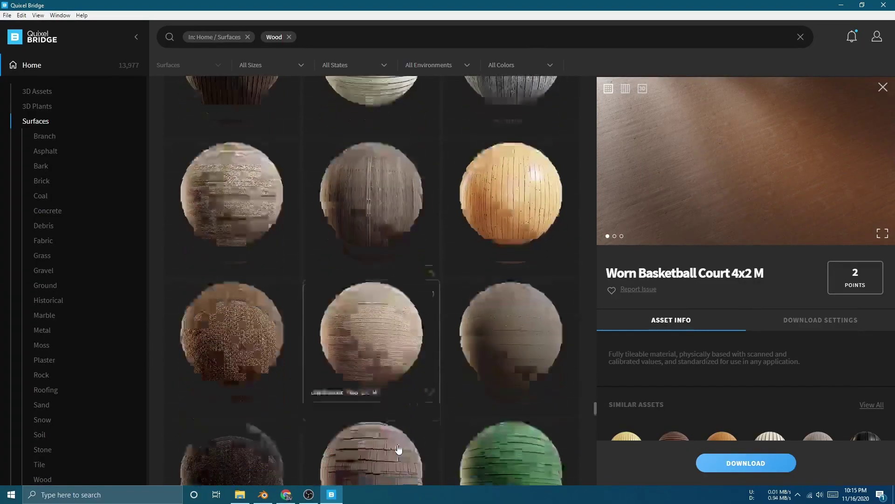
scroll(399, 449, down, 5)
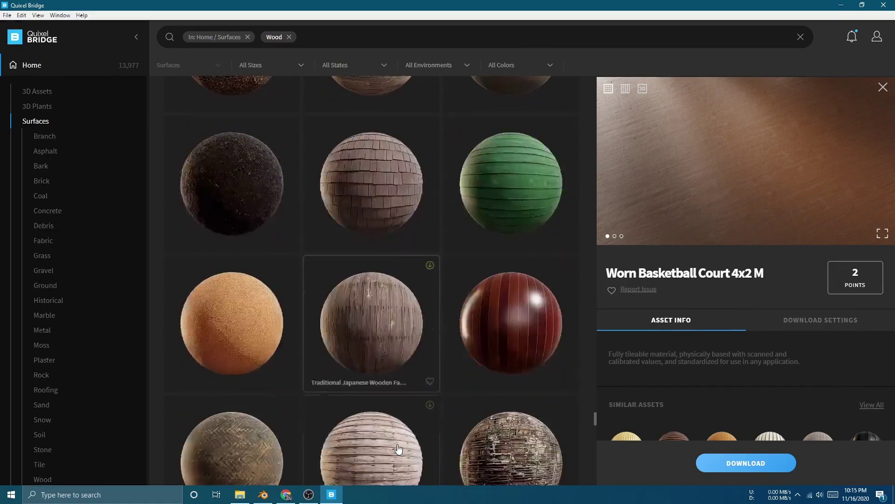
scroll(399, 448, down, 5)
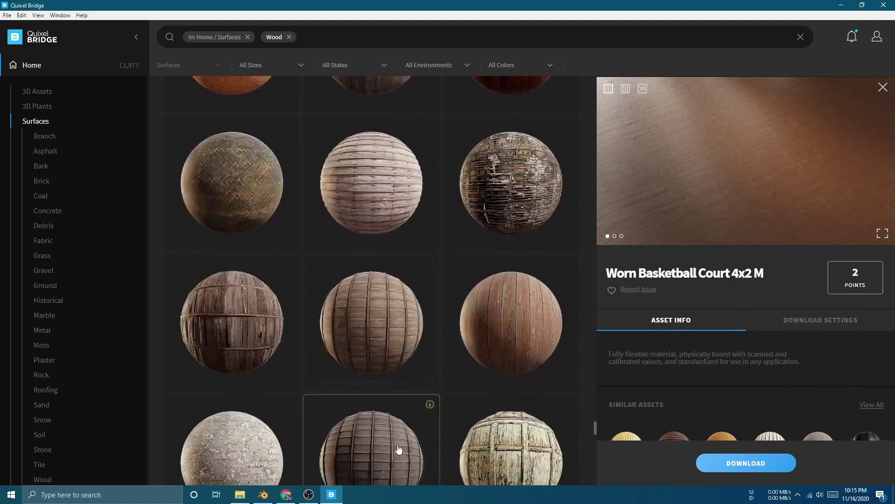
scroll(399, 448, down, 5)
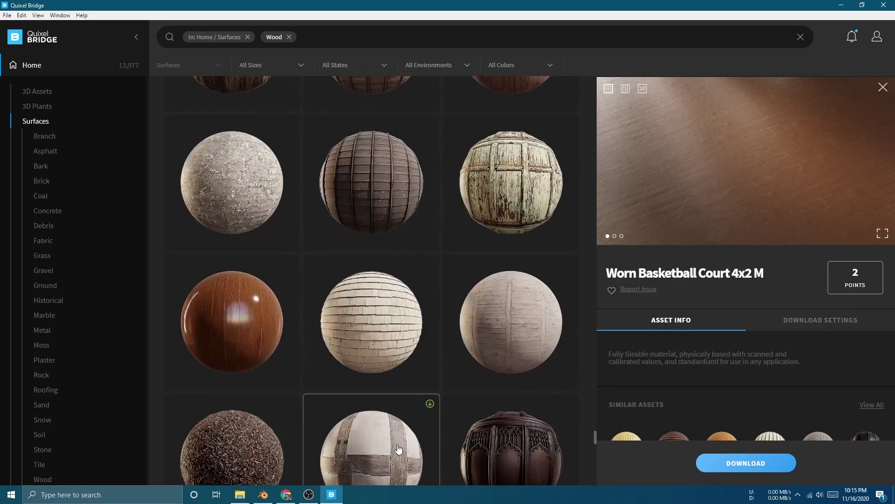
scroll(398, 448, down, 3)
scroll(399, 449, down, 1)
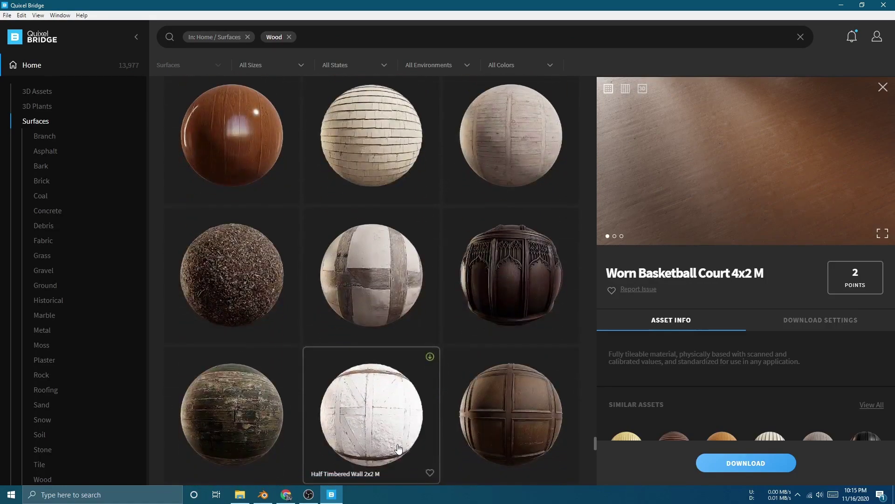
scroll(398, 449, down, 1)
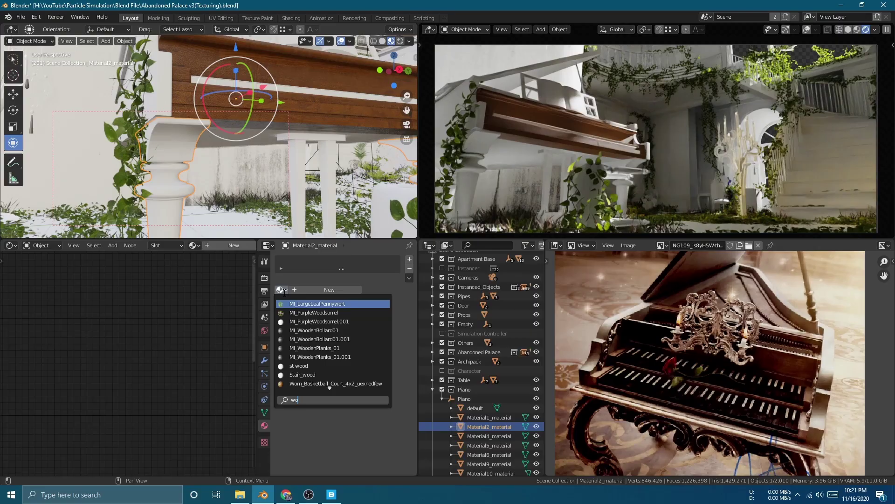
- Assign the Worn_Basketball_Court wood material to piano parts Material2 and Material5
text(wor)
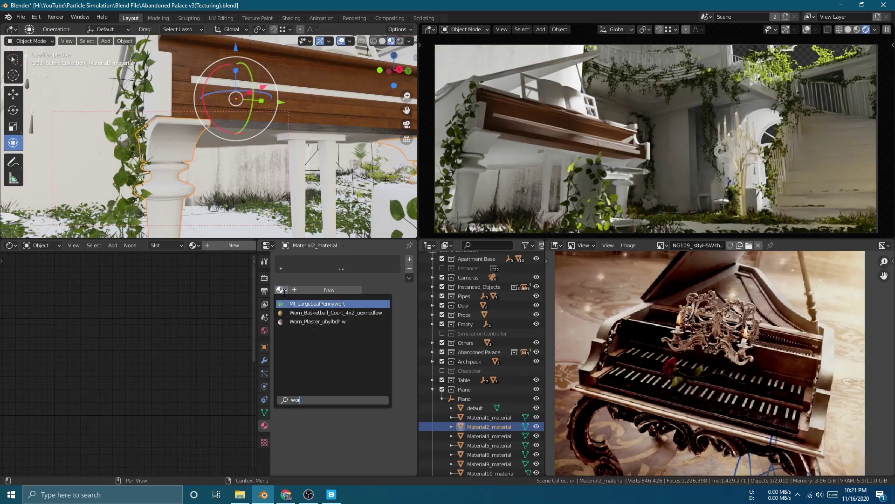
click(326, 312)
shift+middle_drag(188, 147, 221, 213)
click(196, 156)
click(282, 290)
text(wo)
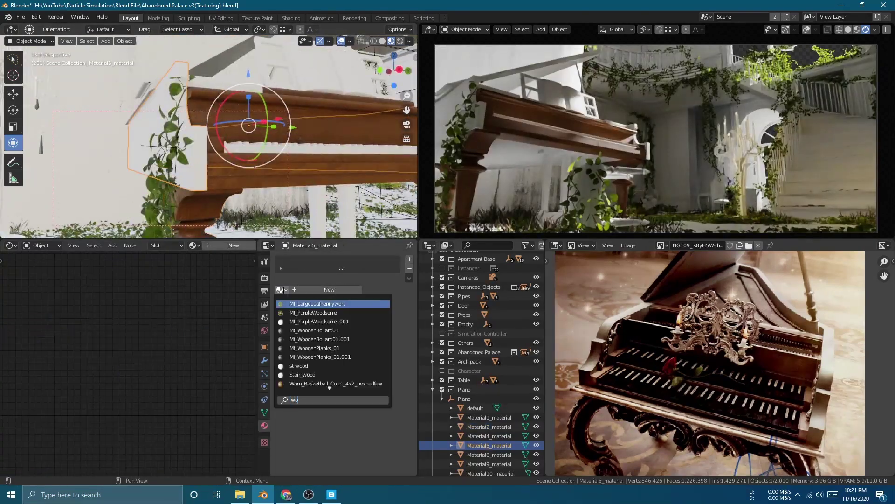
click(332, 383)
- Apply the same Worn_Basketball_Court material to Material4 and Material6
middle_drag(283, 195, 200, 182)
scroll(295, 173, up, 2)
click(247, 169)
click(280, 289)
text(wor)
click(326, 312)
click(252, 163)
click(281, 289)
text(wor)
click(317, 312)
key(alt+a)
- Give the piano lid flap and Material1 the Worn_Basketball_Court wood material too
click(200, 170)
key(alt+shift+z)
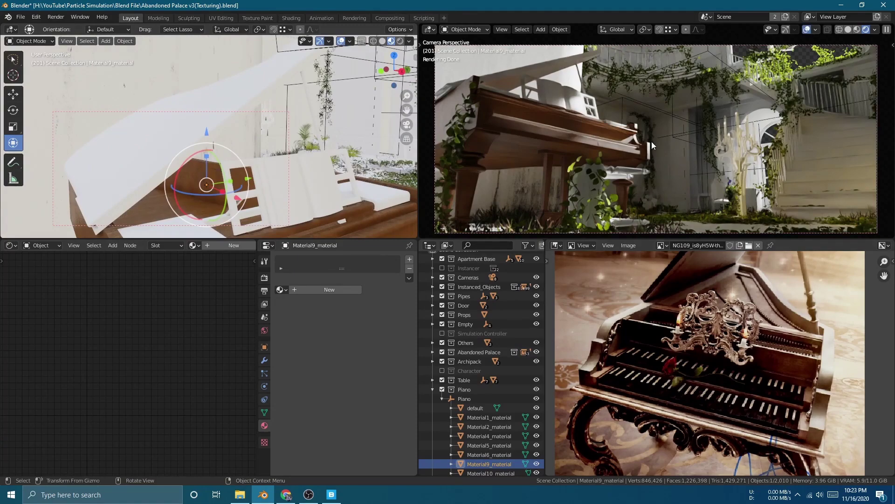
middle_drag(242, 173, 159, 168)
click(139, 161)
click(282, 289)
click(335, 383)
middle_drag(182, 126, 146, 166)
click(145, 166)
click(282, 290)
text(wo)
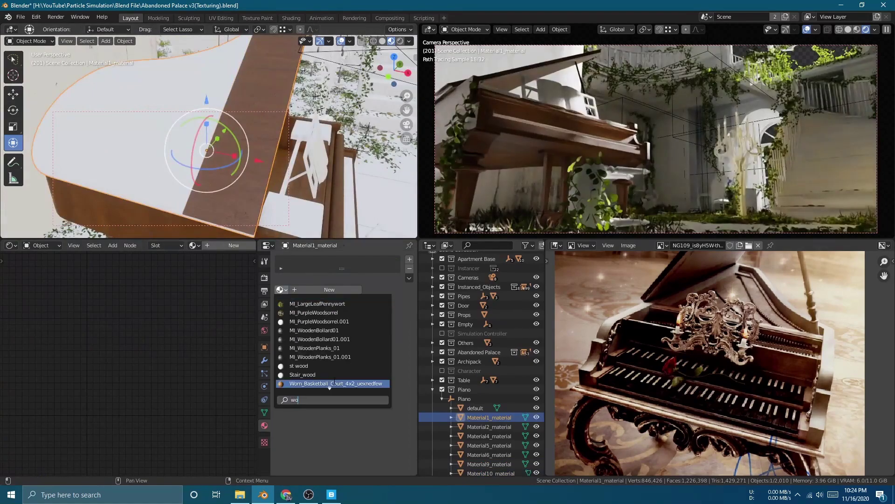
click(334, 383)
mouse_move(202, 166)
middle_down()
mouse_move(148, 198)
mouse_move(202, 170)
middle_up()
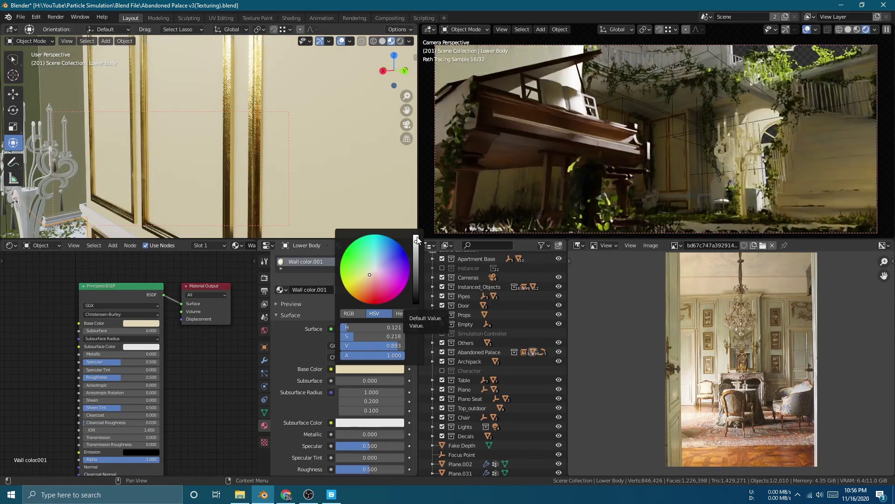
- Set the Wall color.001 base colour's Value to 1.000
drag(417, 240, 416, 235)
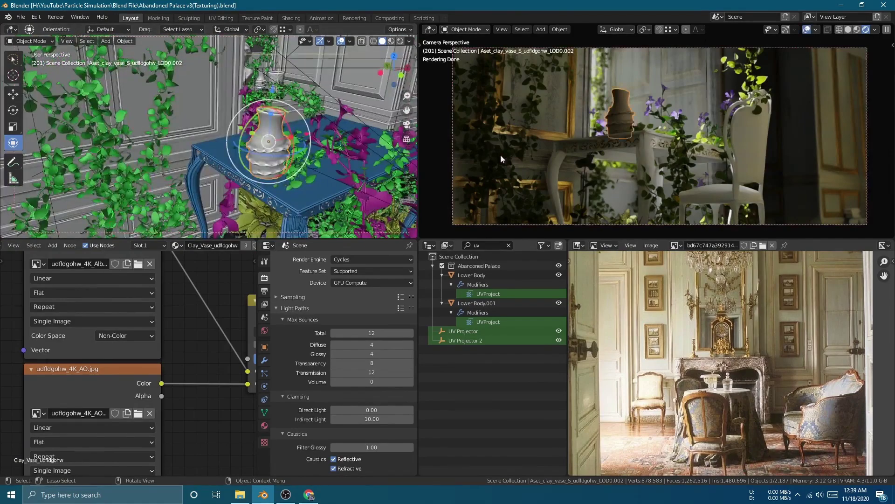
- Clear the selection, select the Railing camera, then set Stair Down angle as the active camera
click(500, 155)
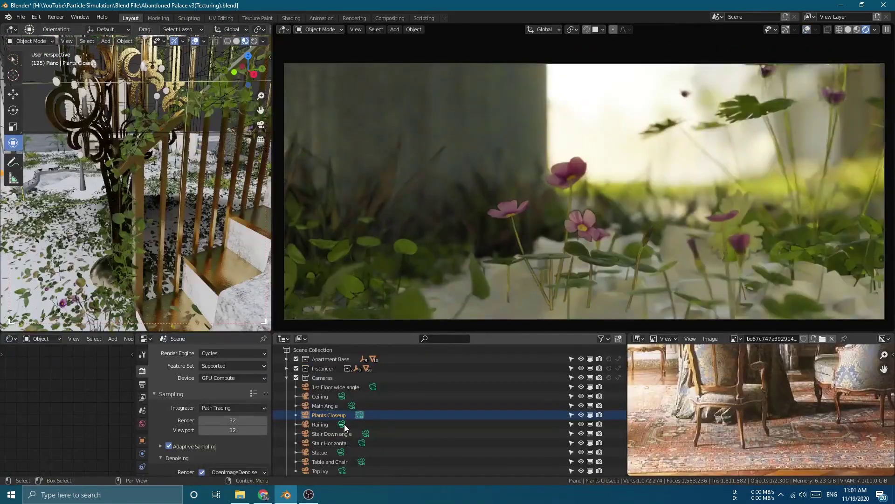
click(344, 424)
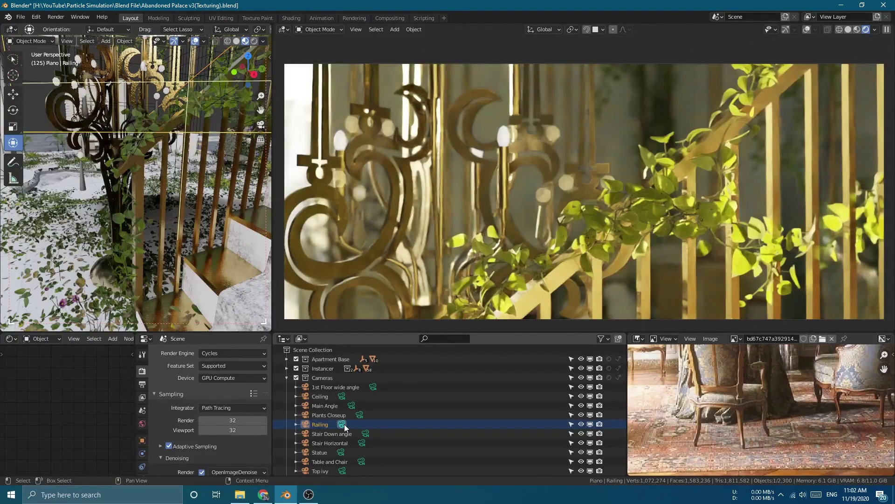
click(365, 435)
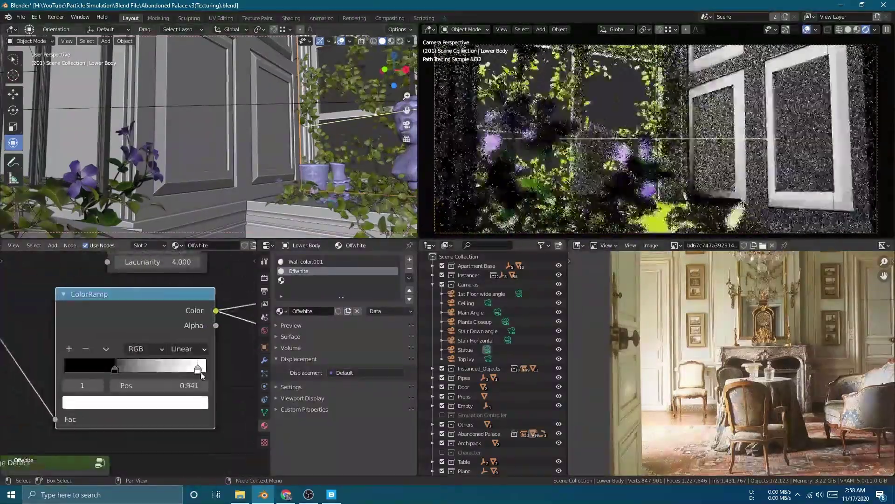
- Adjust the Offwhite ColorRamp stops and move the Principled BSDF node aside
drag(202, 375, 142, 371)
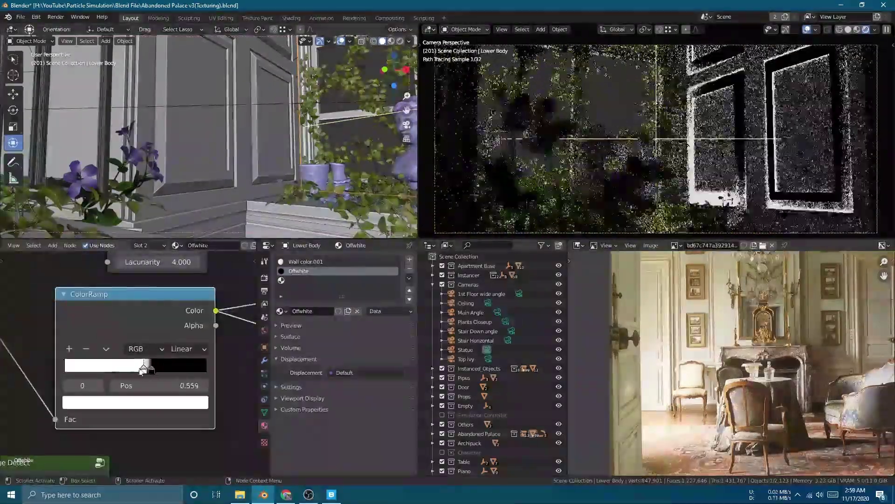
click(115, 371)
scroll(153, 378, down, 2)
middle_drag(187, 378, 93, 377)
scroll(116, 347, down, 3)
middle_drag(196, 396, 141, 360)
drag(129, 348, 167, 359)
click(167, 359)
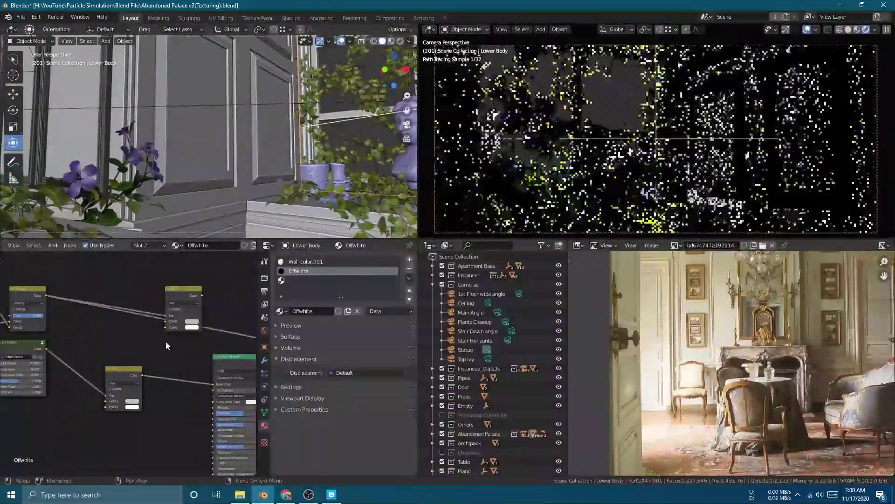
scroll(212, 315, up, 5)
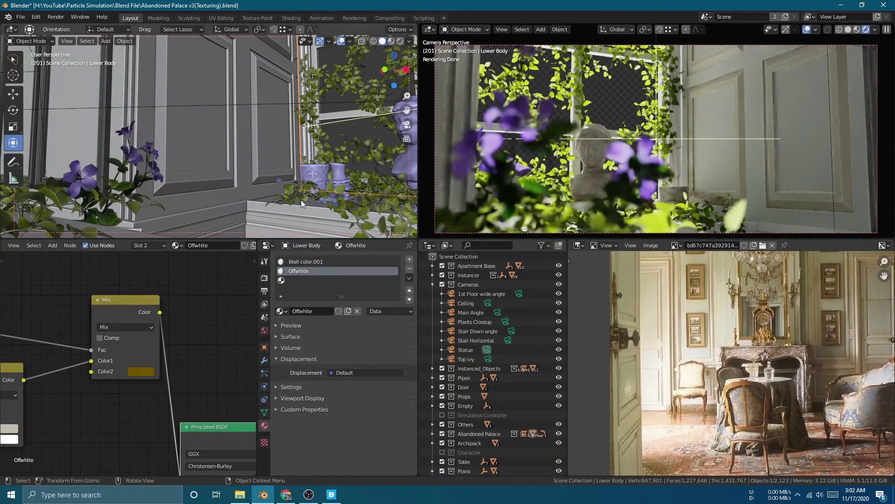
- Set the Filmic exposure to 2.000 and start editing the Gamma value
shift+middle_drag(301, 199, 254, 208)
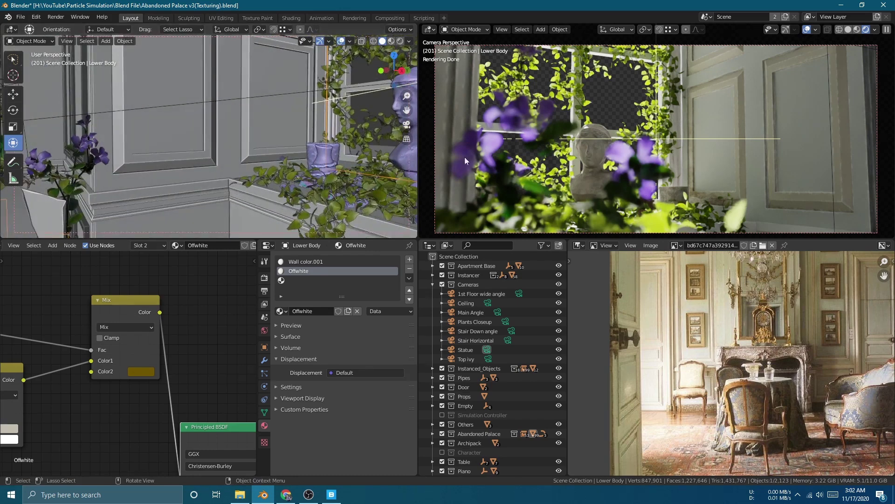
shift+middle_drag(197, 164, 200, 190)
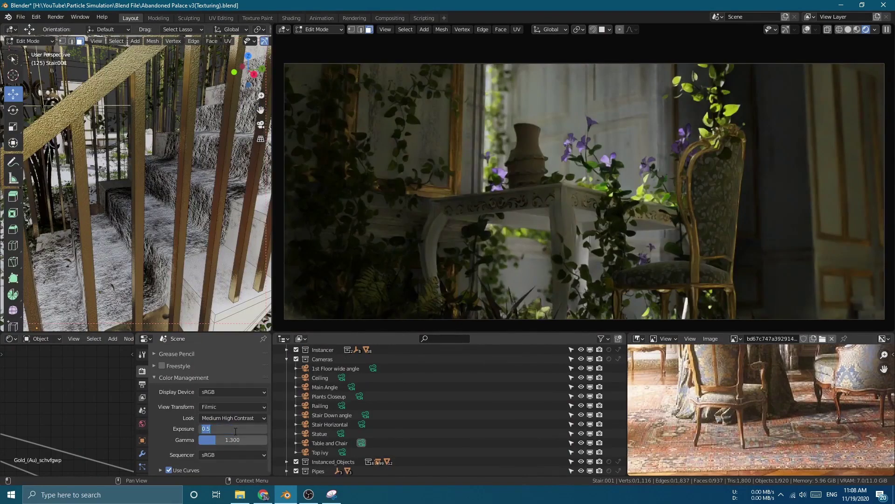
key(Return)
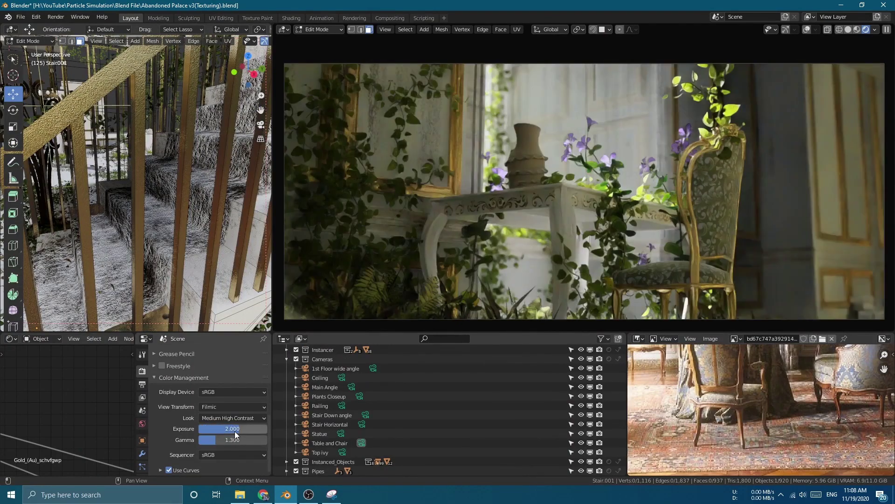
click(234, 439)
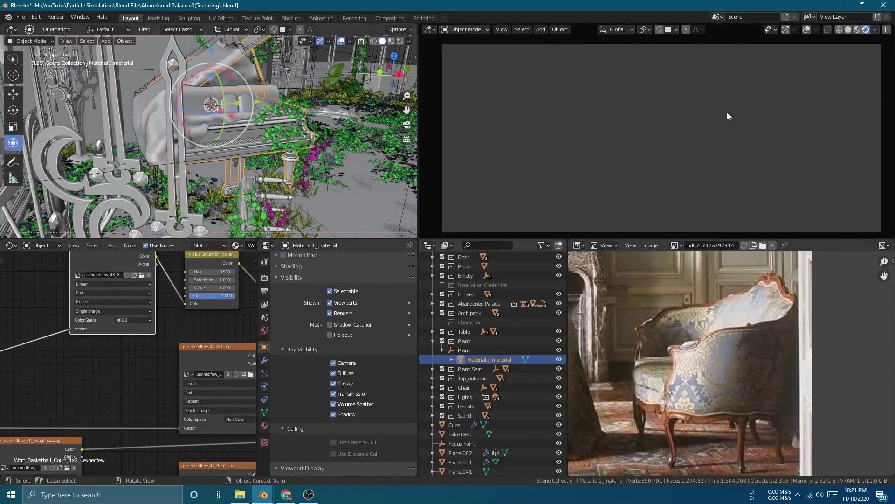
- Select Plane.031 to display its texture coordinate and mapping nodes in the Shader Editor
click(343, 181)
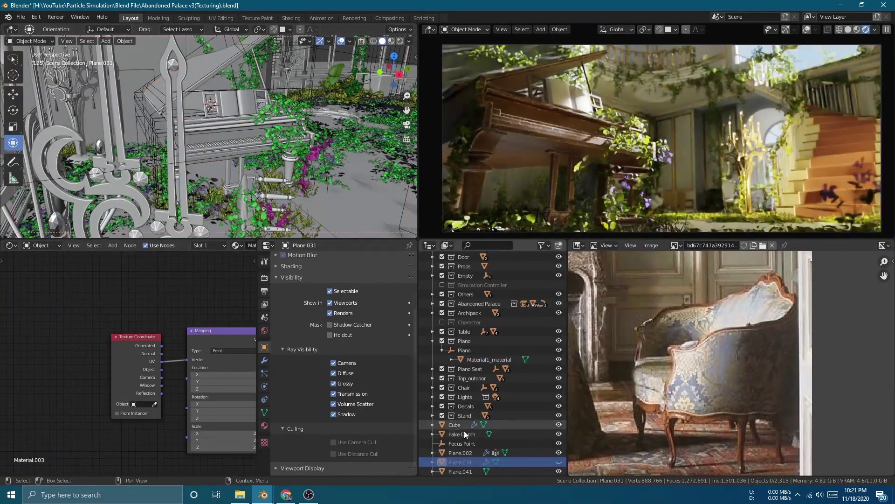
scroll(519, 401, up, 5)
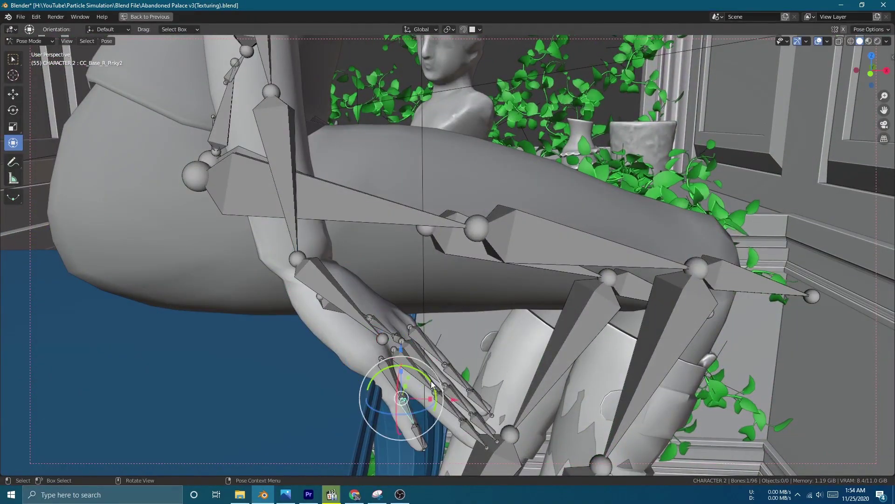
- Curl the pinky and ring finger bones and rotate the forearm bone
drag(372, 383, 394, 401)
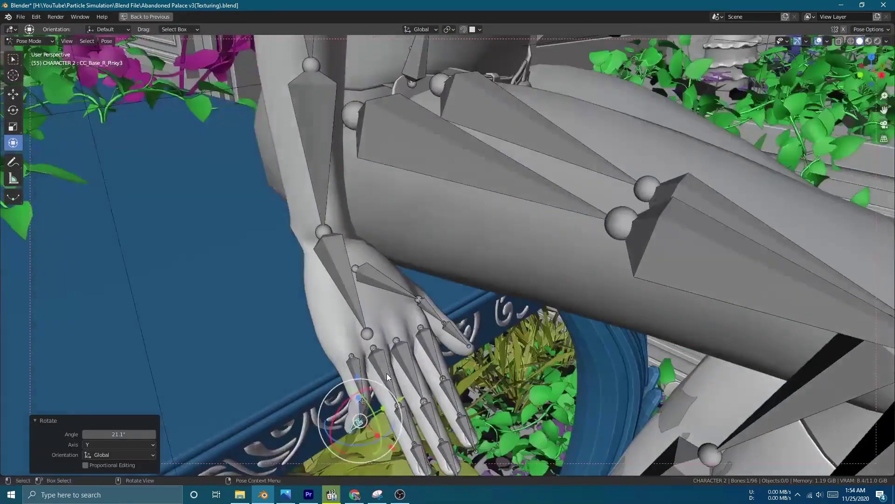
drag(388, 373, 388, 345)
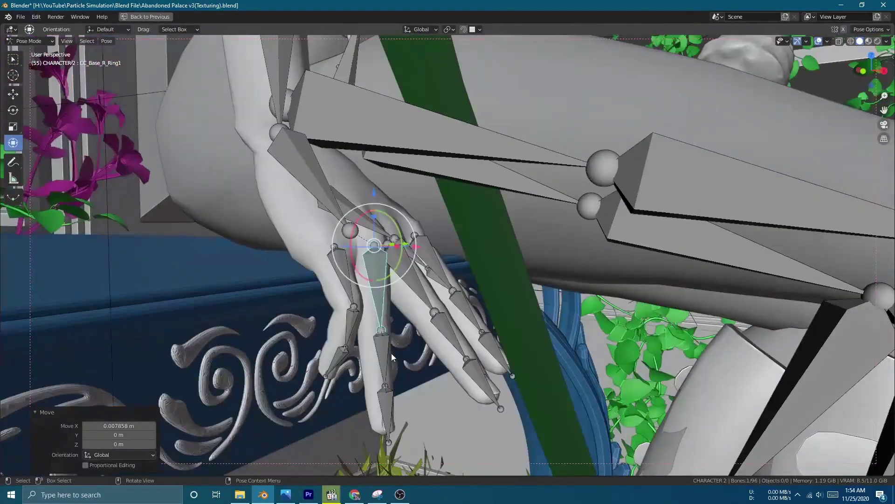
drag(399, 324, 402, 338)
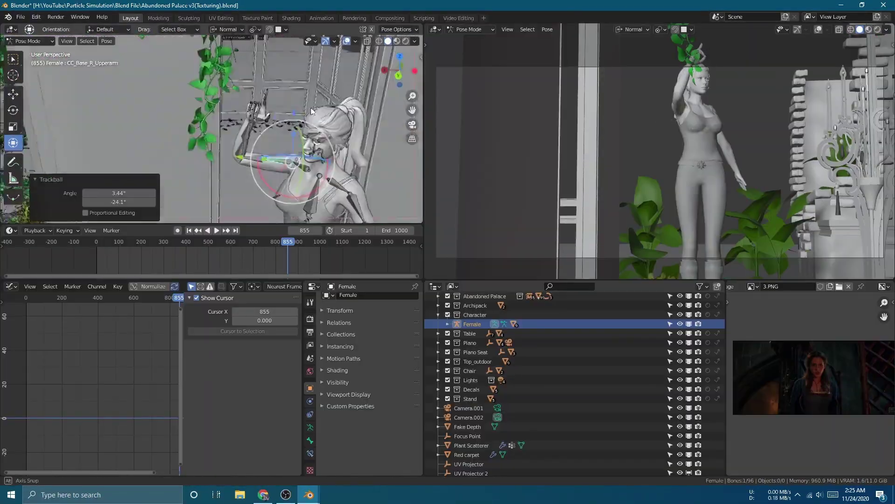
drag(208, 147, 210, 141)
middle_drag(210, 142, 256, 145)
click(140, 126)
scroll(265, 110, up, 2)
- Rotate the NeckTwist02 bone to turn the character's neck
middle_drag(265, 111, 247, 135)
drag(267, 140, 267, 141)
middle_drag(267, 141, 233, 142)
drag(262, 151, 257, 152)
middle_drag(257, 152, 313, 156)
click(233, 140)
drag(212, 138, 214, 135)
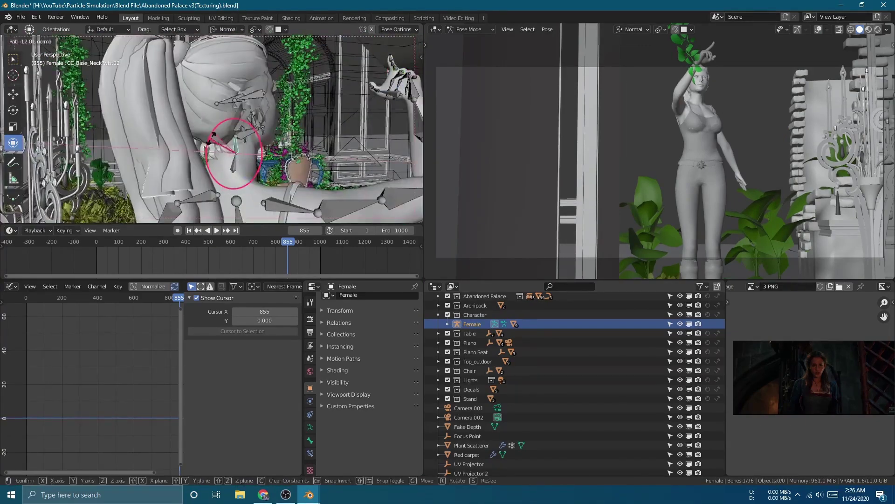
middle_drag(214, 136, 262, 149)
drag(254, 155, 253, 156)
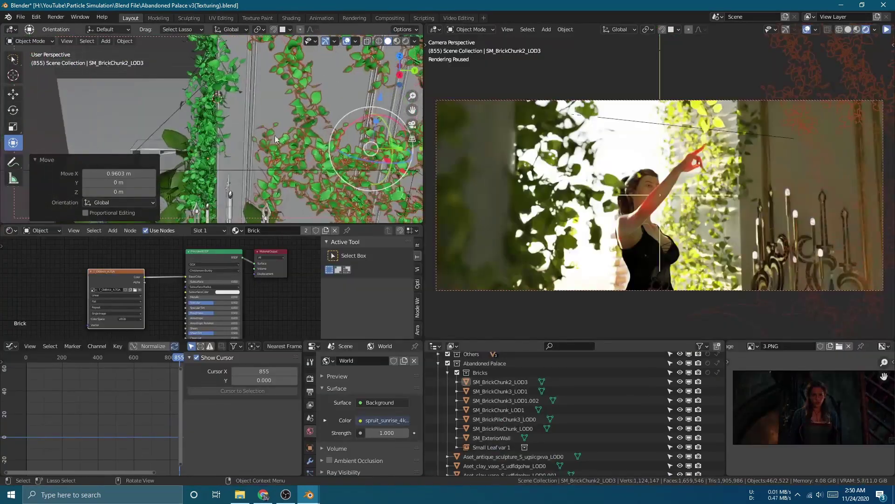
- Maximize the camera view to fill the window and play the animation
mouse_move(275, 135)
middle_down()
mouse_move(335, 148)
mouse_move(214, 155)
mouse_move(269, 151)
mouse_move(249, 139)
mouse_move(290, 162)
mouse_move(288, 145)
mouse_move(271, 142)
middle_up()
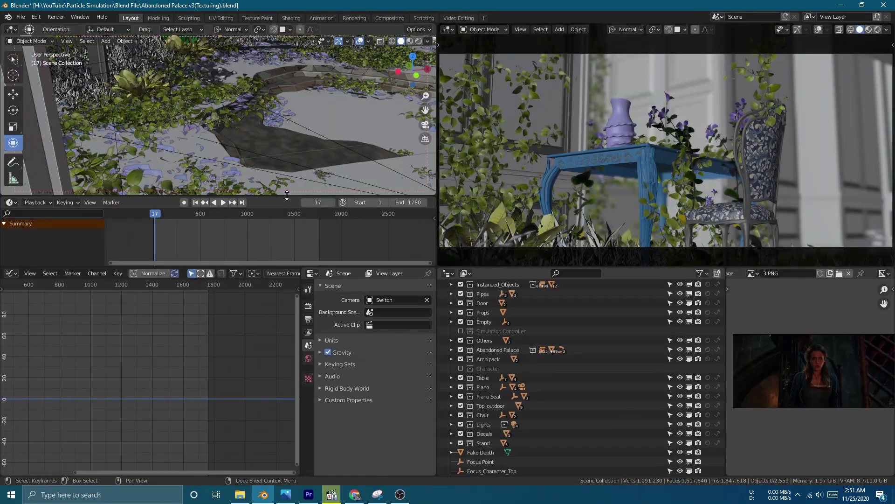
key(ctrl+space)
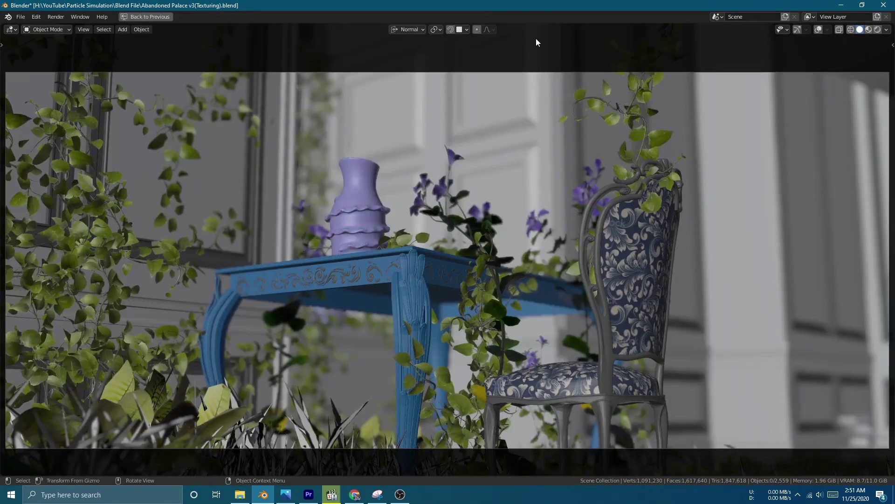
key(space)
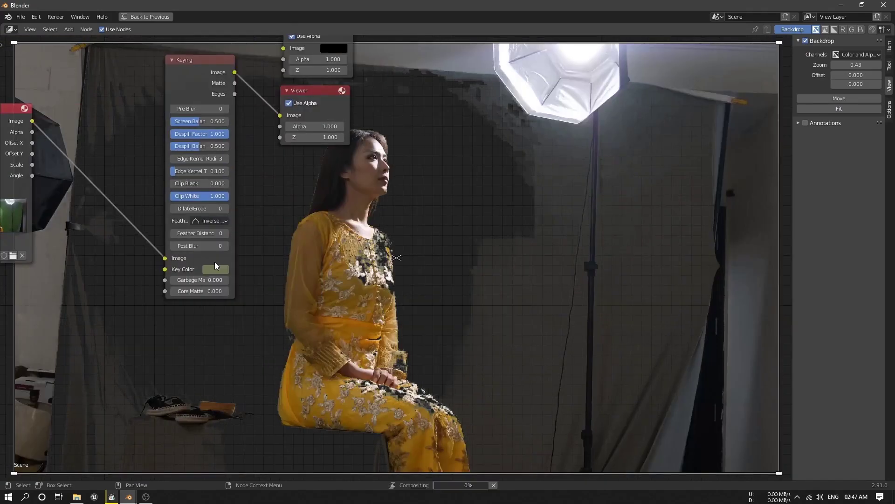
- Go back to the previous compositing layout and add a VFX > Masking workspace
click(158, 18)
click(445, 17)
mouse_move(410, 60)
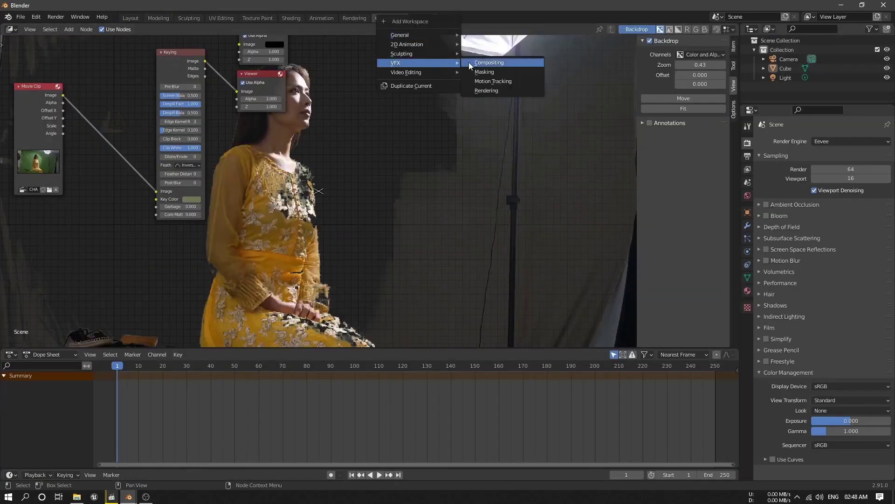
click(481, 72)
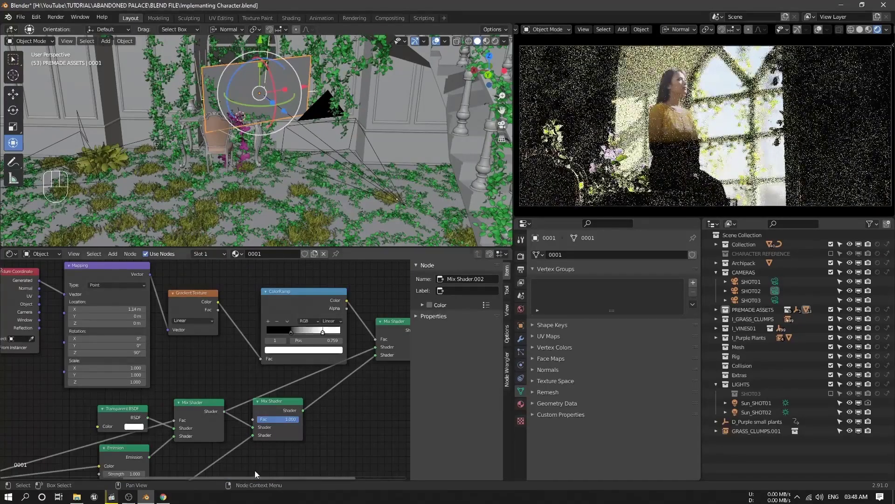
- Set the lower Mix Shader's Fac to 0.600
middle_drag(256, 469, 213, 448)
drag(255, 397, 240, 398)
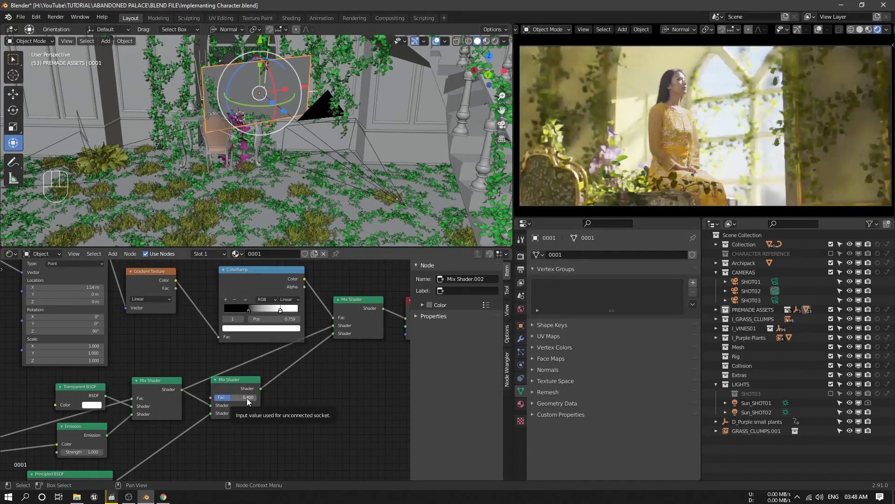
ctrl+scroll(247, 400, up, 1)
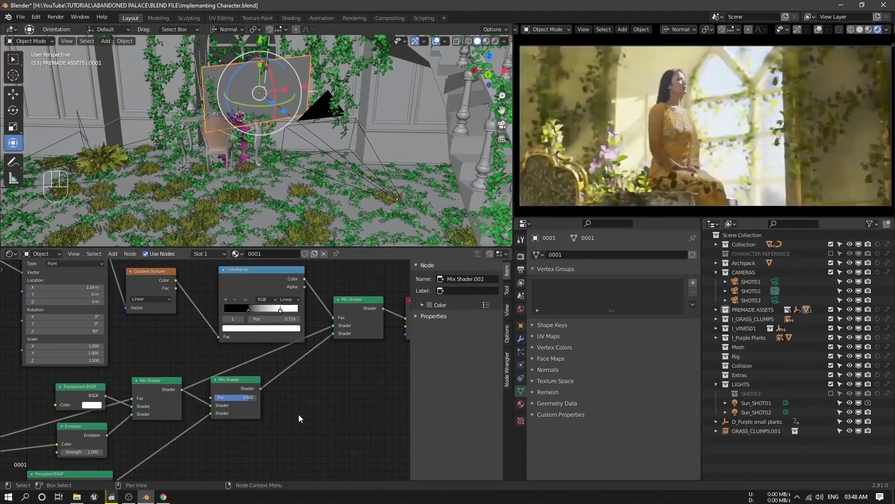
double_click(247, 399)
text(.6)
key(Return)
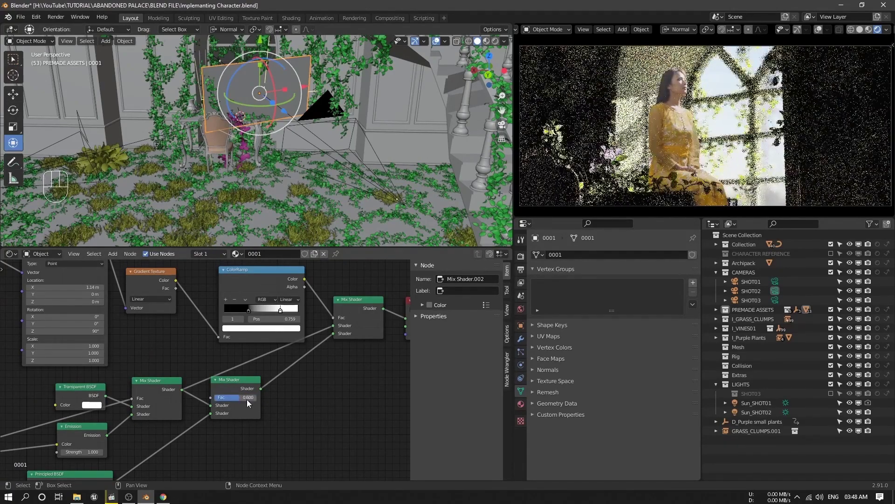
- Bring the Hue Saturation Value node into view and set its Hue to 0.495
middle_drag(254, 384, 241, 401)
scroll(244, 356, up, 3)
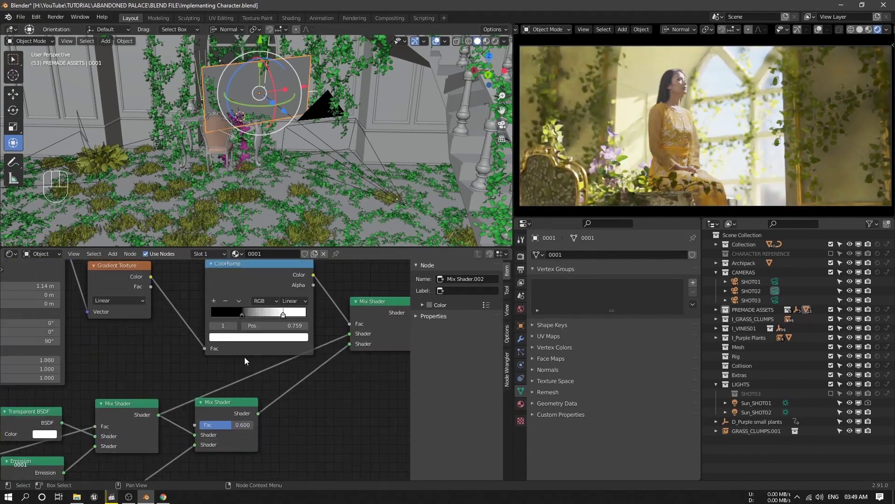
middle_drag(245, 357, 230, 358)
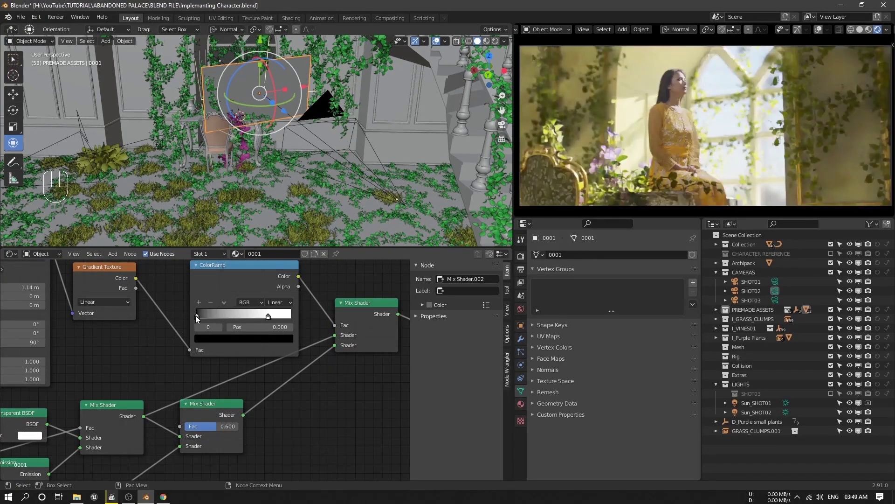
click(195, 316)
scroll(289, 389, down, 5)
middle_drag(102, 447, 300, 353)
scroll(205, 373, up, 10)
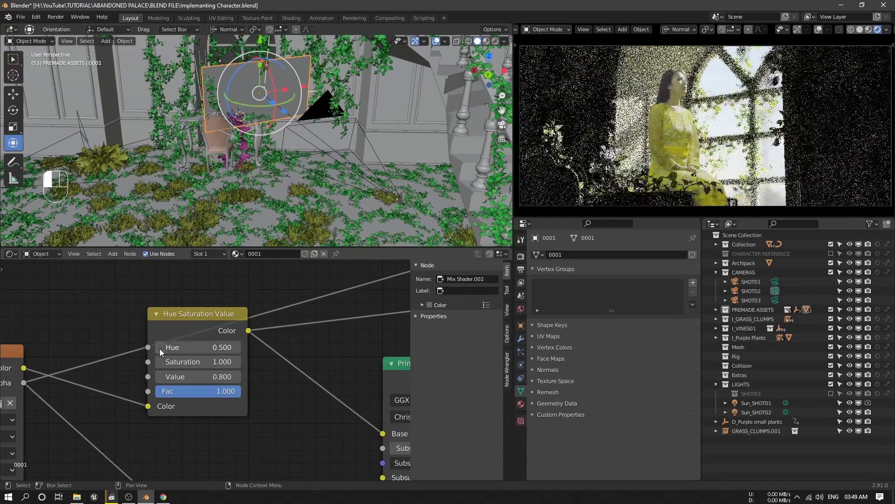
click(160, 347)
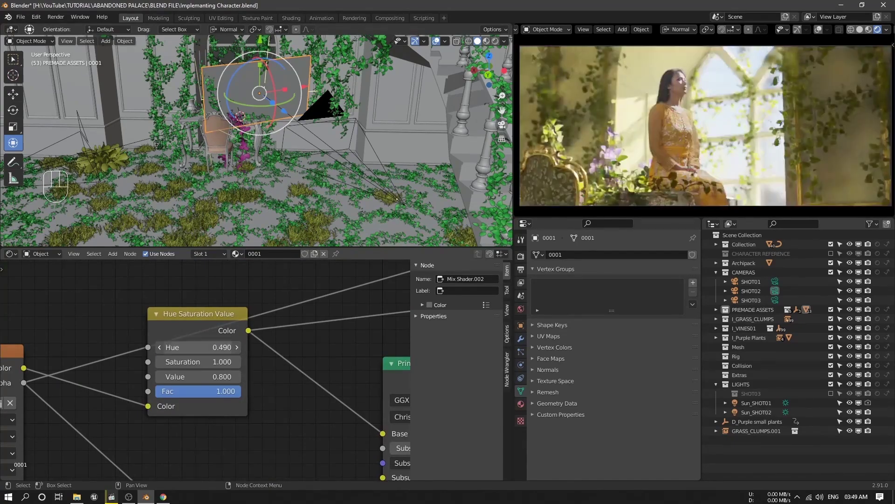
click(216, 348)
text(.495)
key(Return)
- Set Saturation to 0.990 and return Hue to 0.500
click(215, 367)
text(.0.99)
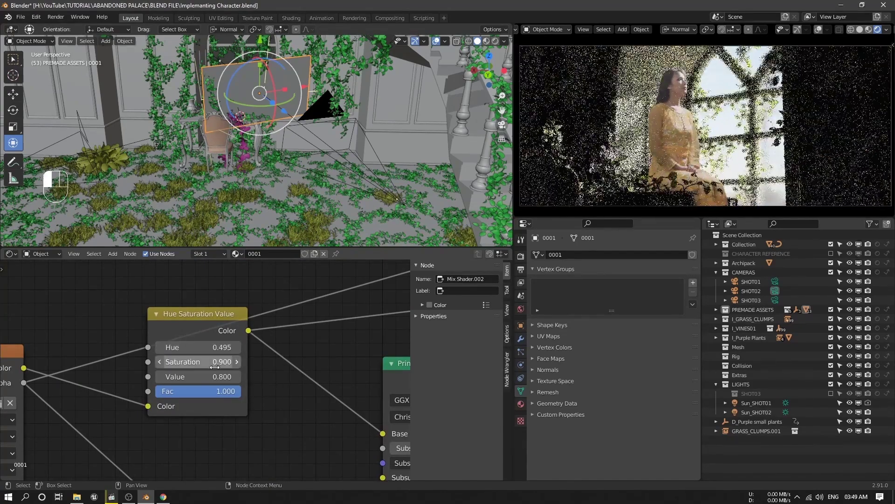
key(Return)
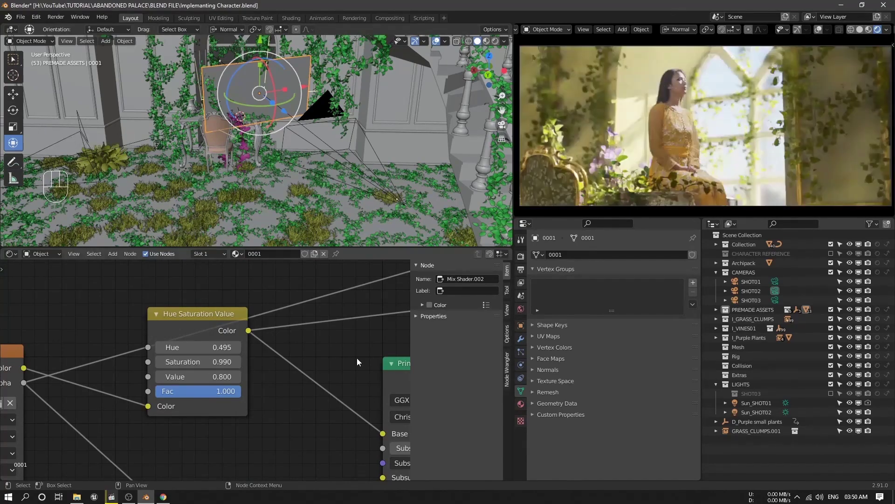
drag(215, 348, 219, 348)
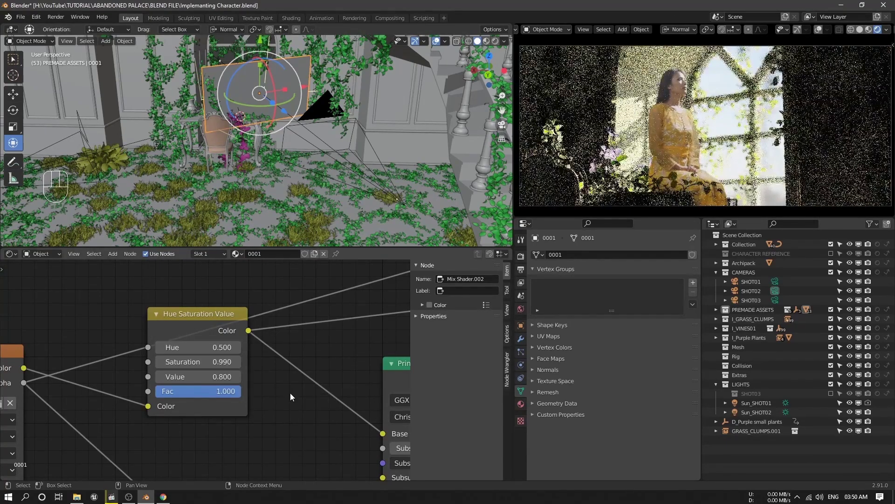
- Select the wall and drop a duplicated Mix node onto the Principled BSDF's input link
click(398, 110)
scroll(218, 355, down, 3)
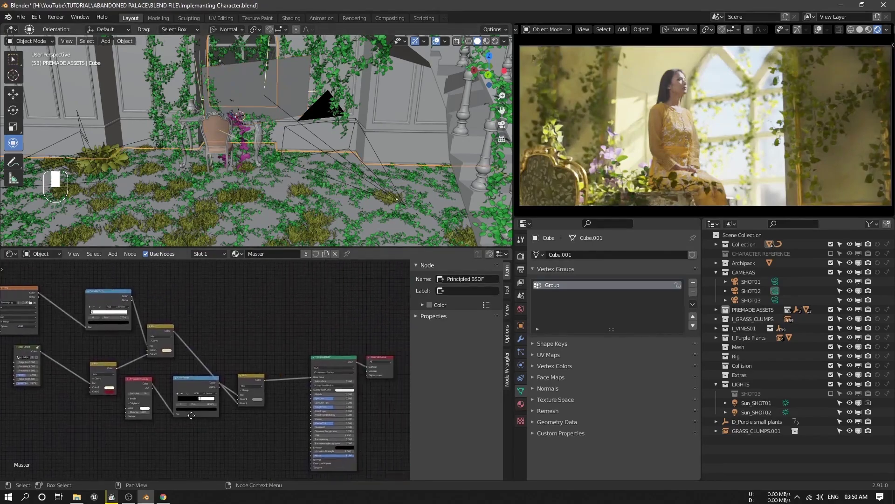
click(268, 365)
scroll(261, 361, down, 2)
middle_drag(229, 356, 209, 338)
scroll(254, 344, down, 2)
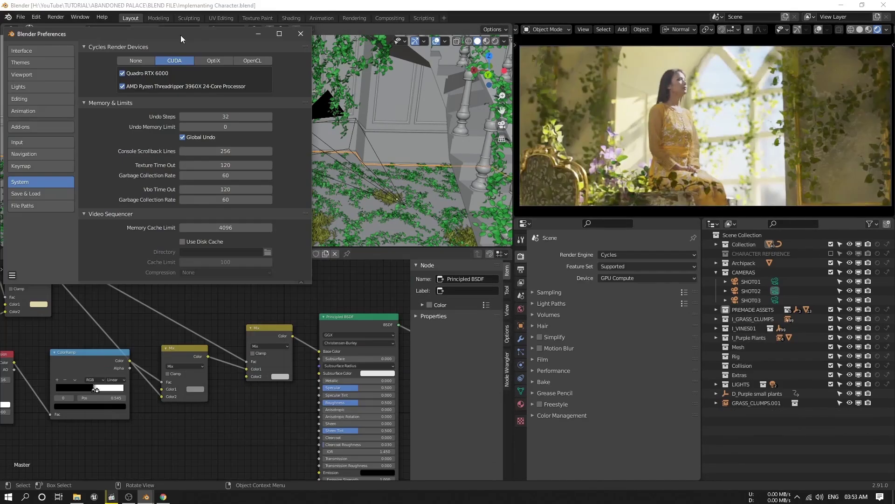
drag(180, 35, 287, 65)
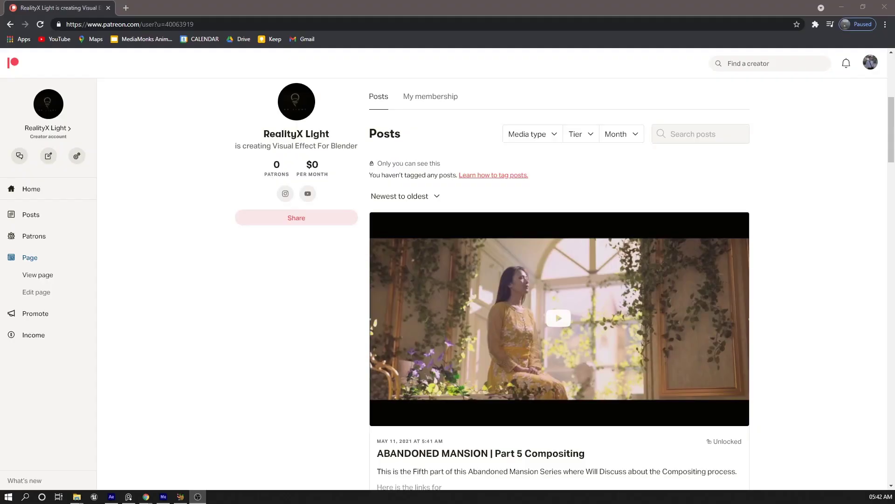
- Scroll the Patreon page from the Part 5 Compositing post to Part 1 (Modeling)
scroll(396, 374, down, 10)
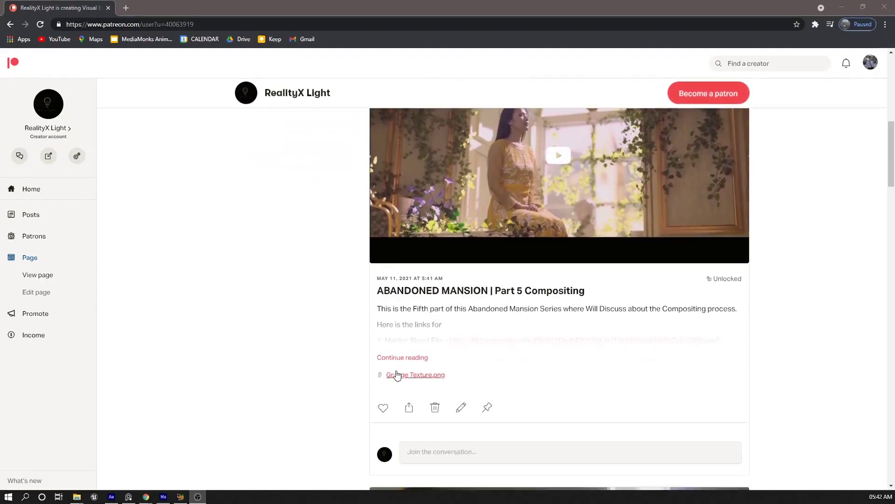
scroll(396, 374, down, 1)
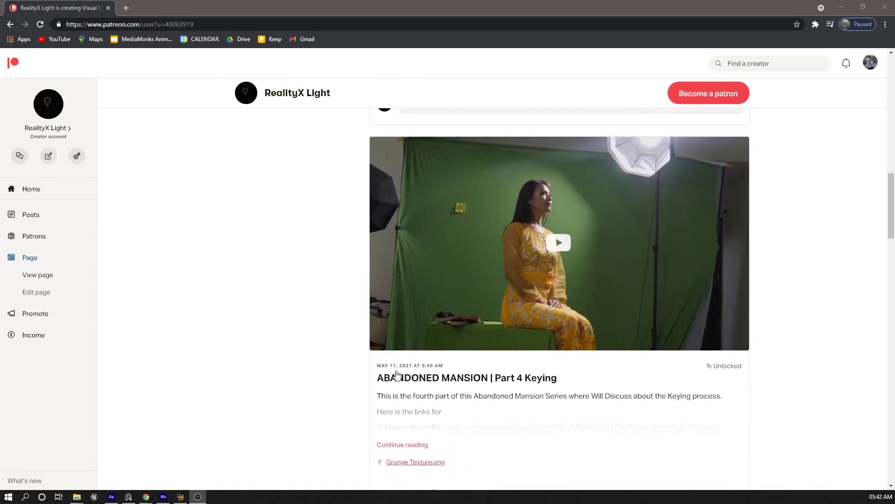
scroll(396, 374, down, 9)
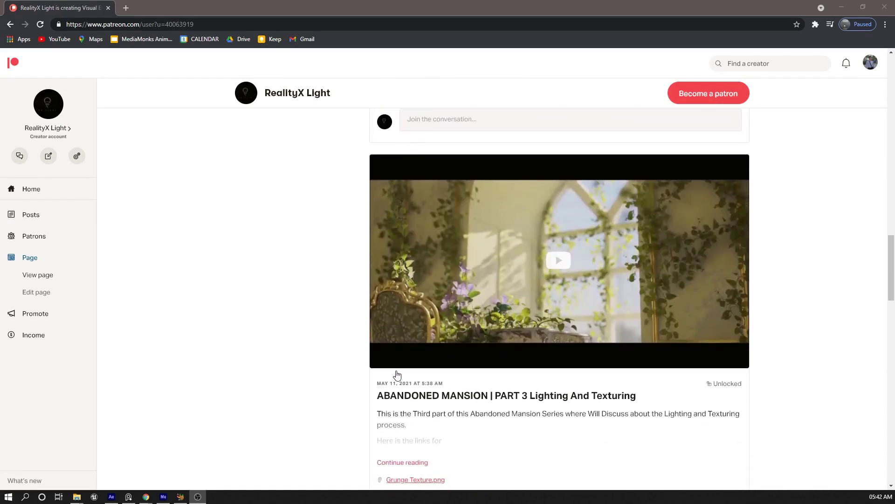
scroll(397, 374, down, 8)
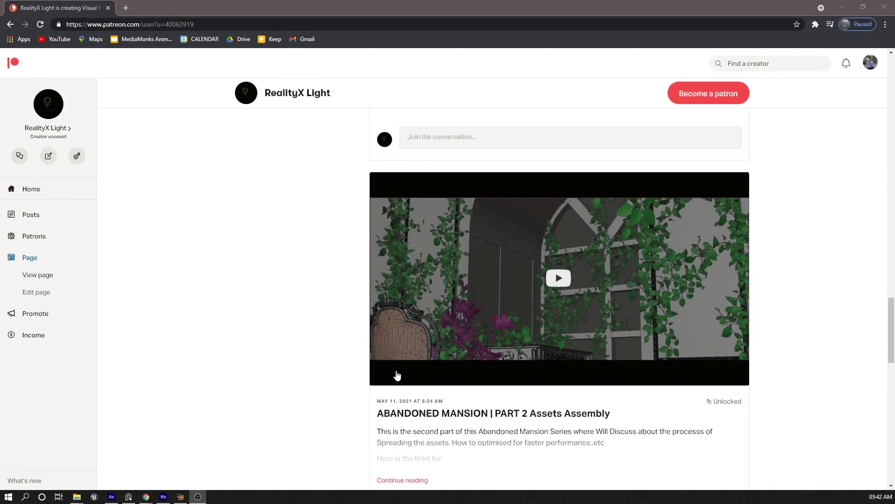
scroll(397, 374, down, 8)
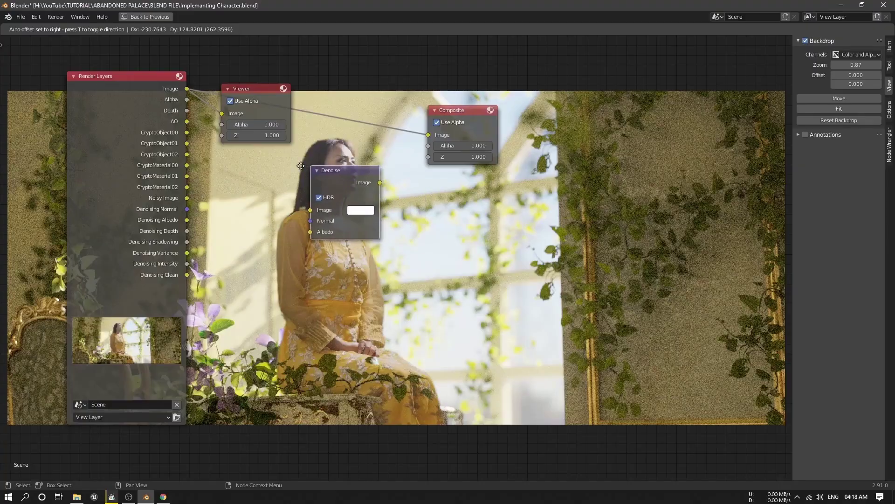
- Insert the Denoise node between Render Layers and Composite, and tidy the node layout
drag(359, 200, 315, 188)
drag(275, 90, 500, 46)
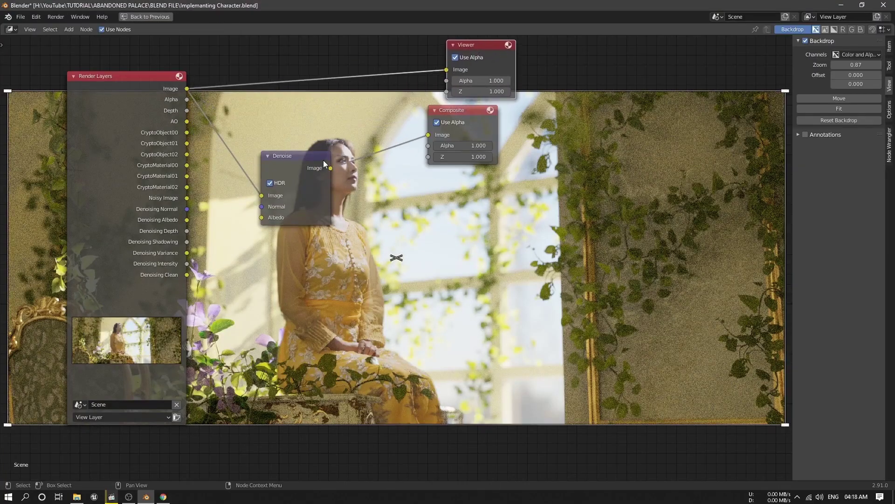
middle_drag(323, 160, 237, 116)
click(219, 119)
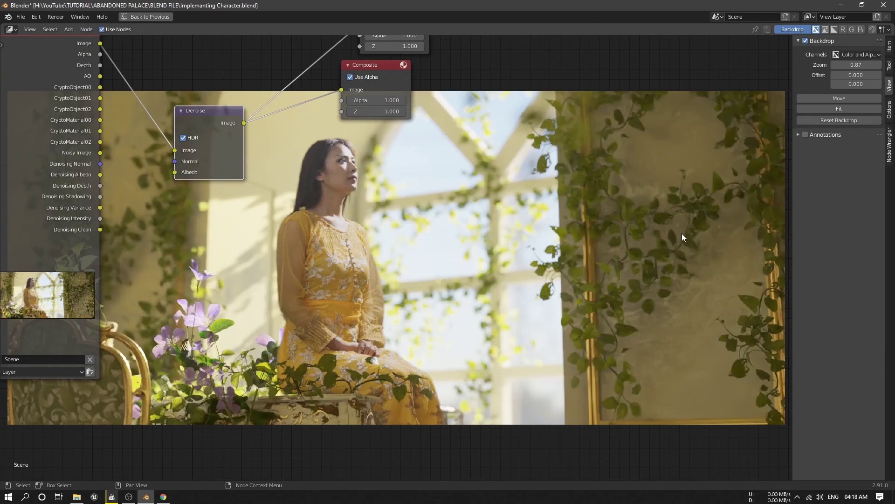
scroll(329, 209, down, 1)
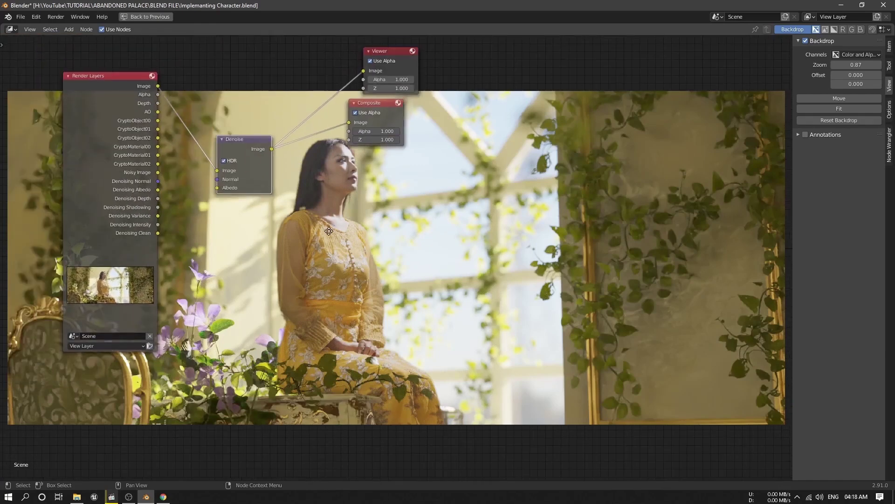
drag(231, 158, 233, 102)
middle_drag(305, 172, 347, 173)
click(349, 172)
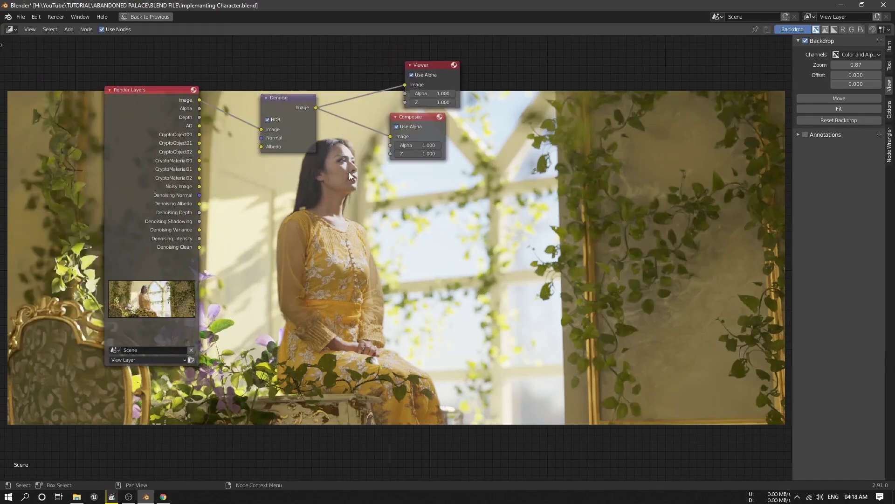
drag(289, 115, 306, 104)
middle_drag(295, 191, 258, 166)
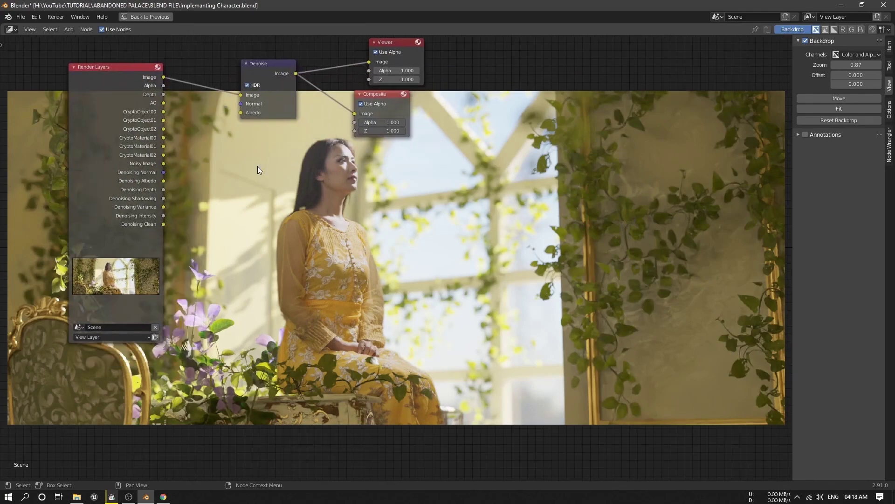
- Add a Color Balance node on the Render Layers–Denoise link and push lift toward red
key(shift+a)
mouse_move(257, 166)
mouse_move(228, 149)
click(301, 163)
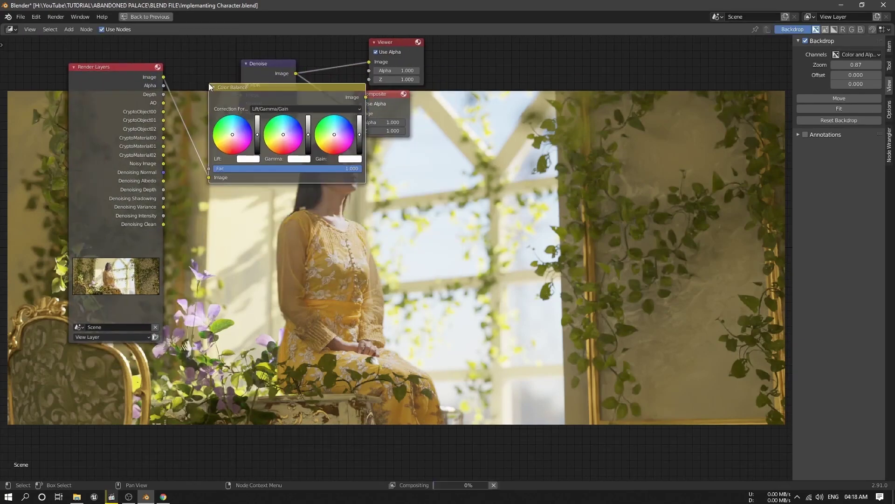
click(140, 85)
middle_drag(157, 134, 157, 117)
drag(158, 115, 183, 113)
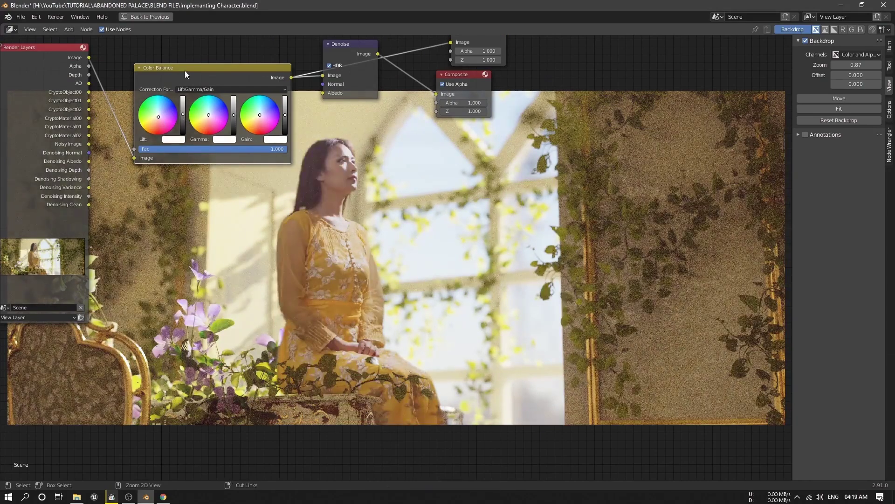
- Replace it with a fresh Color Balance node beside Denoise and tint gain toward pink
key(ctrl+x)
key(shift+a)
mouse_move(185, 73)
click(233, 94)
drag(220, 42, 155, 57)
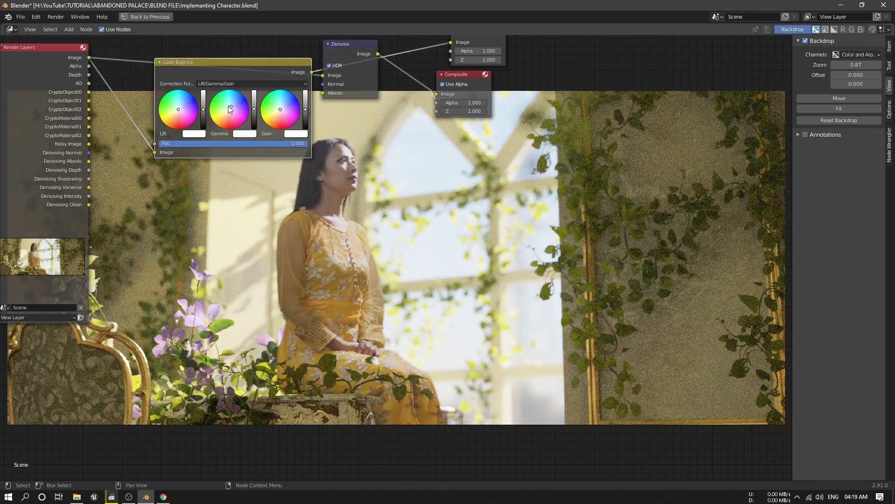
drag(282, 106, 281, 108)
scroll(185, 119, up, 2)
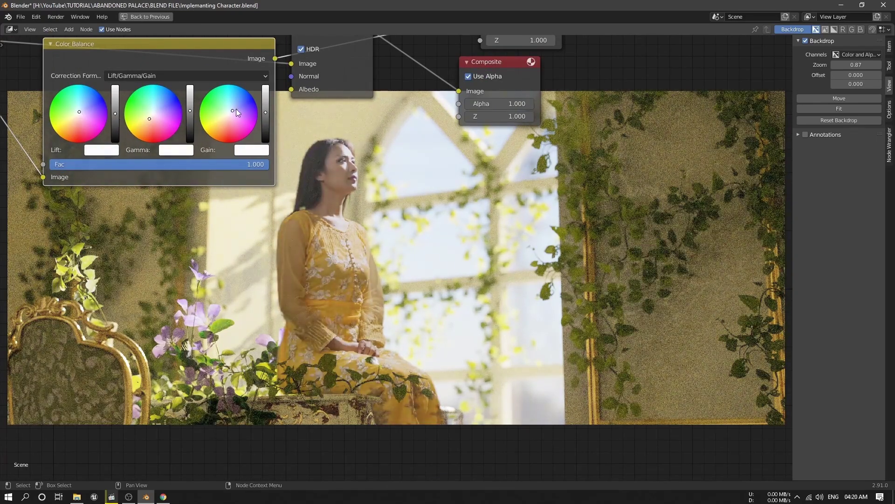
drag(236, 108, 220, 113)
- Adjust the gain, gamma and lift colours, dropping lift saturation to 0.000
click(234, 114)
click(145, 122)
click(71, 114)
drag(71, 114, 76, 117)
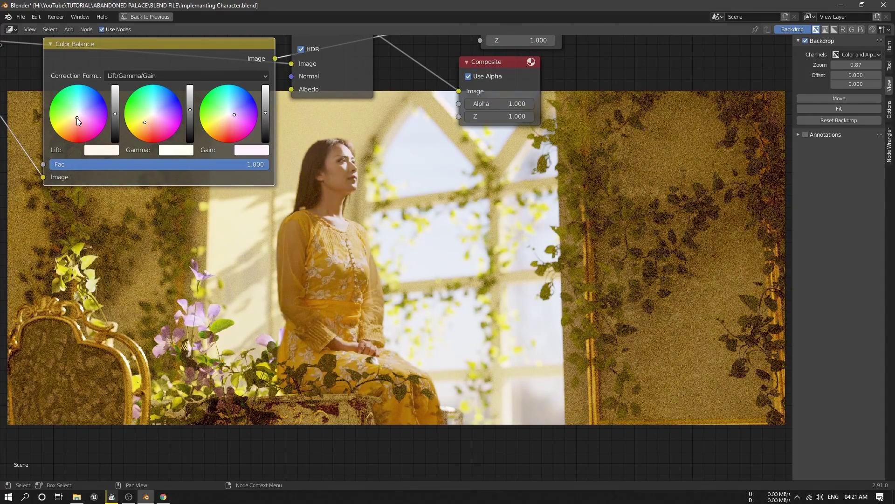
click(100, 150)
drag(105, 288, 130, 300)
click(176, 149)
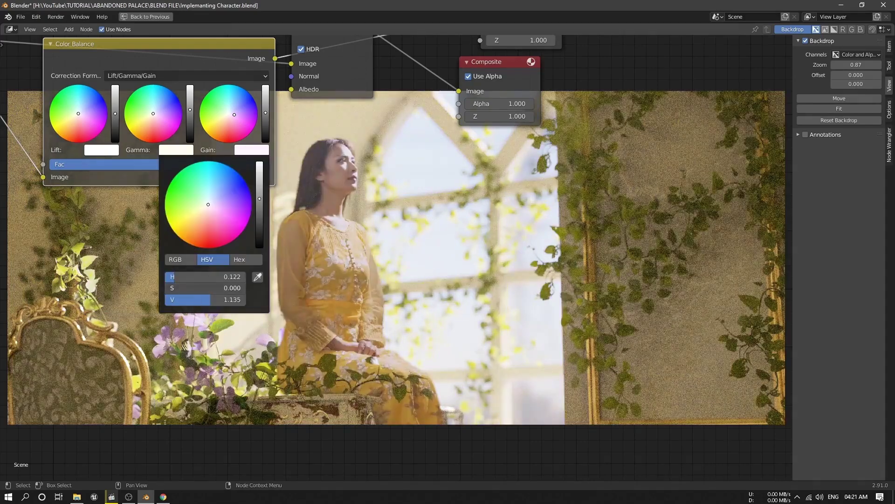
scroll(275, 161, down, 3)
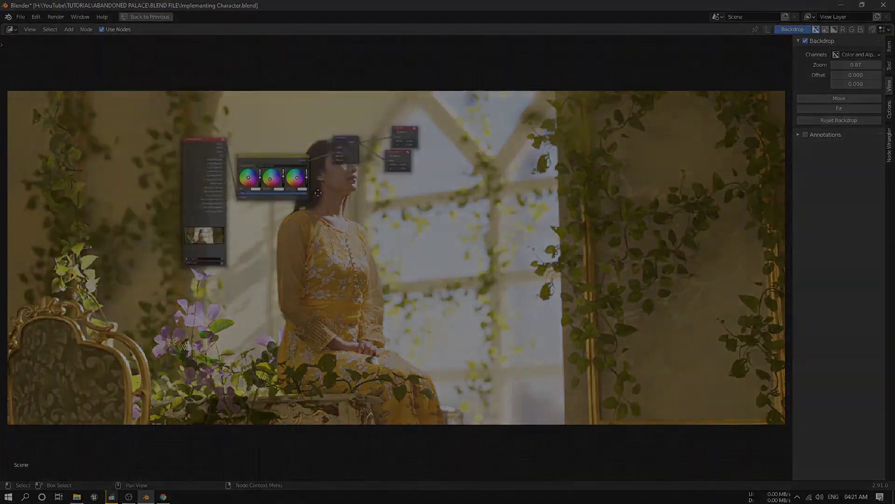